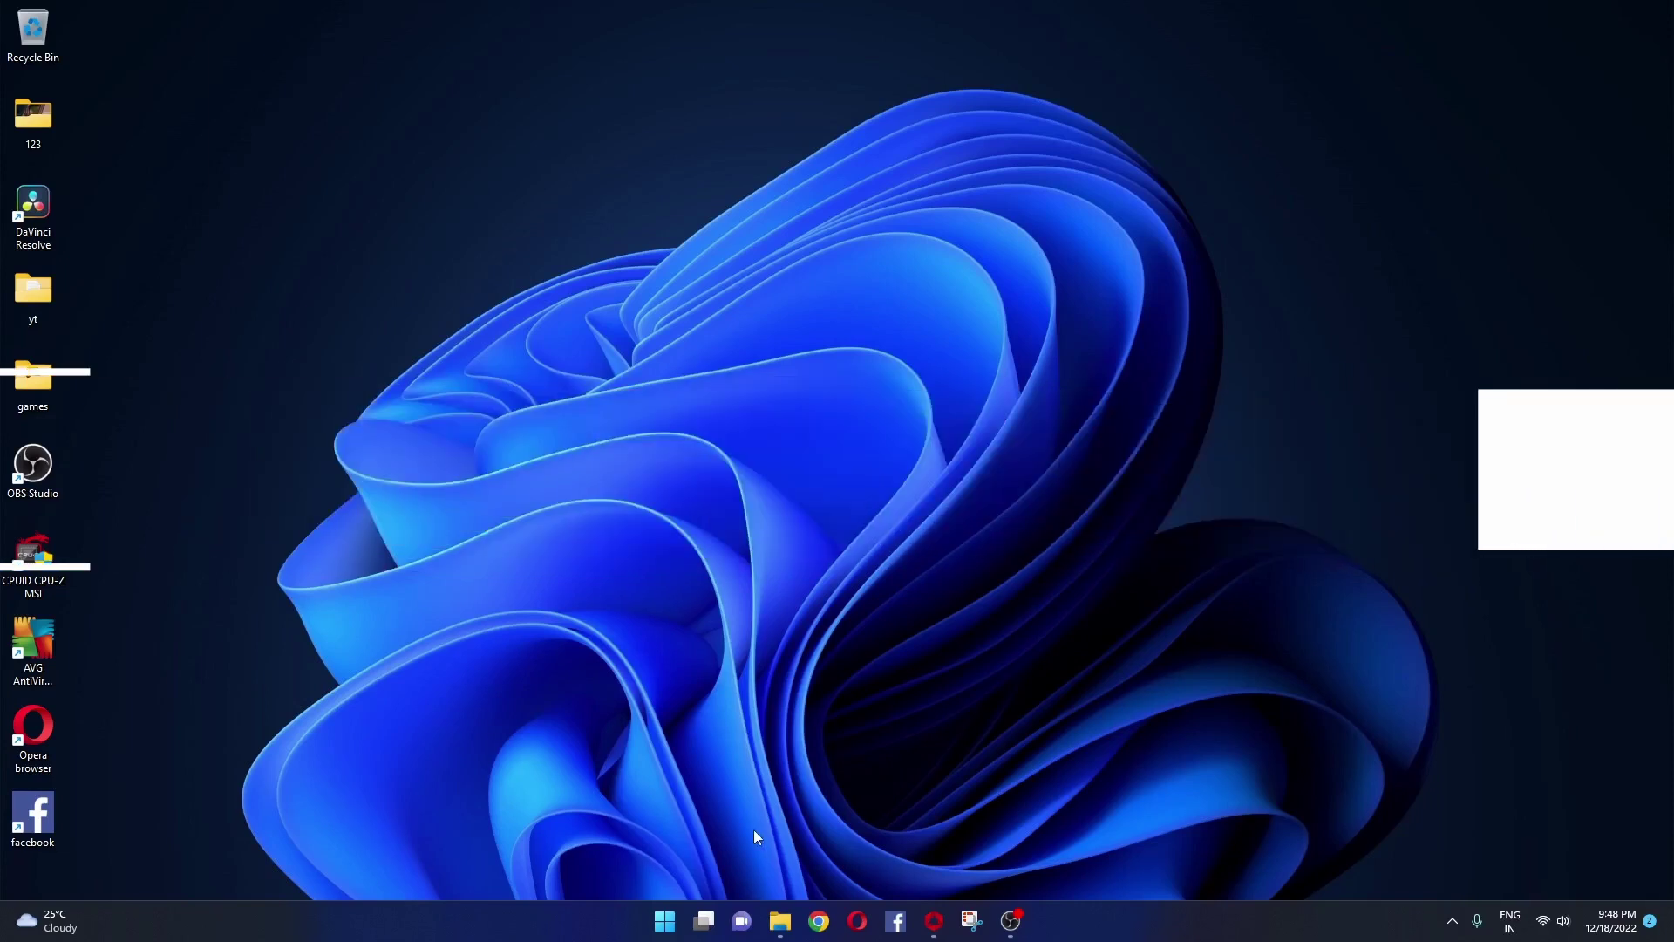
Open Local Disk (C:) in File Explorer and view the properties of the Windows.old folder
click(779, 920)
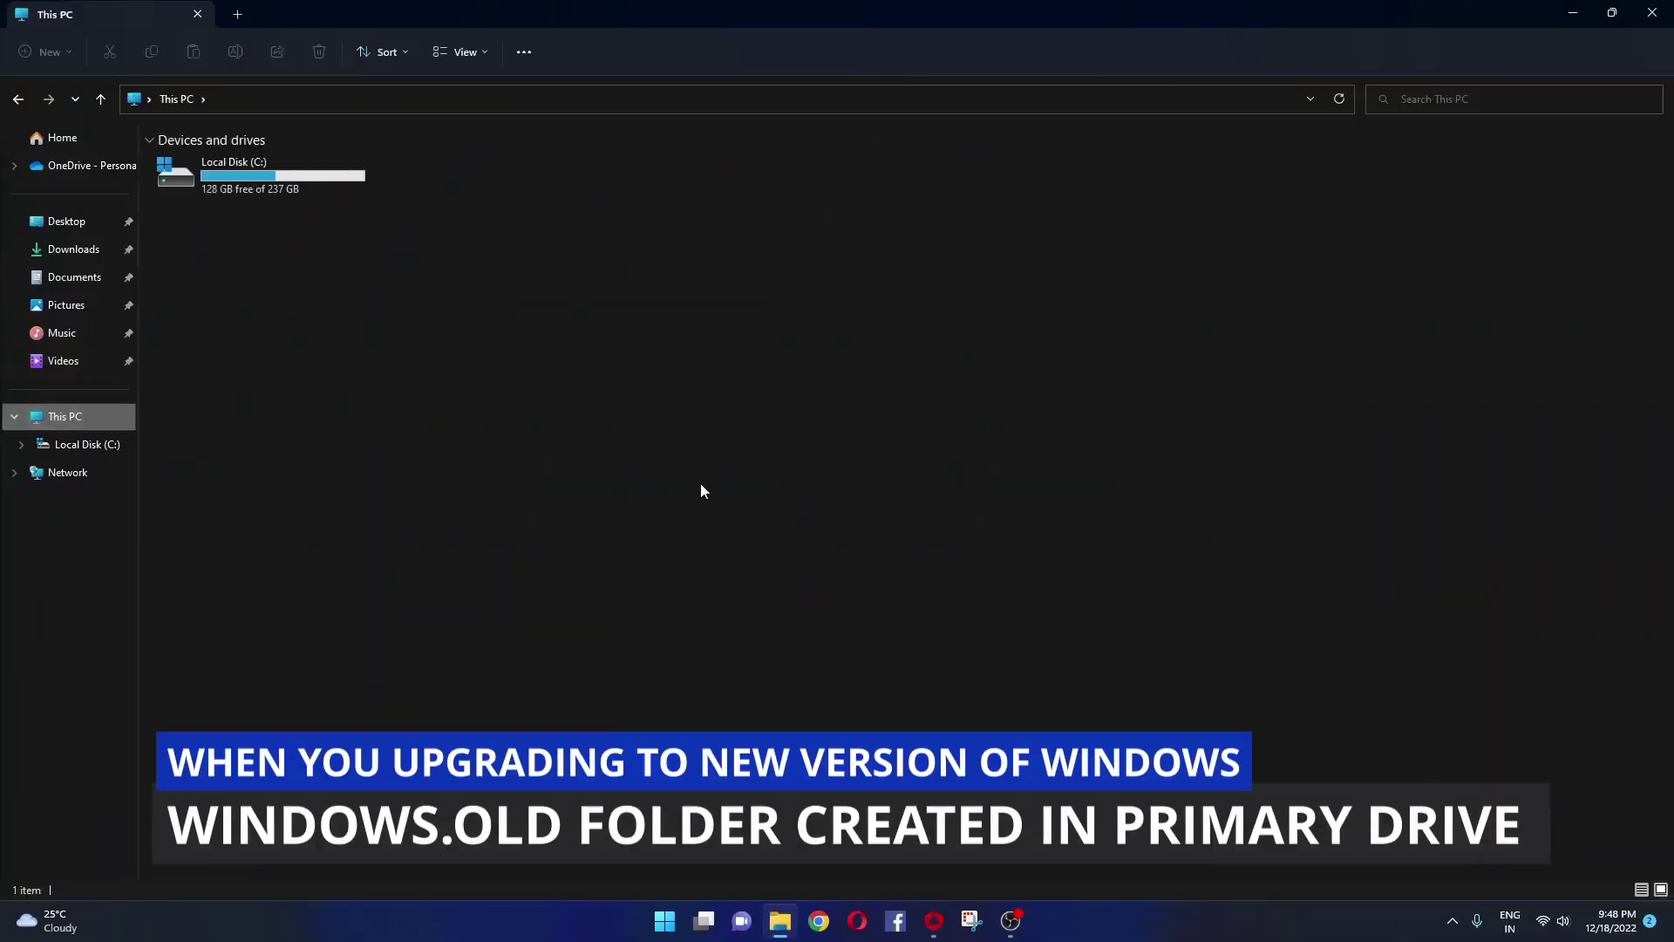
double_click(289, 178)
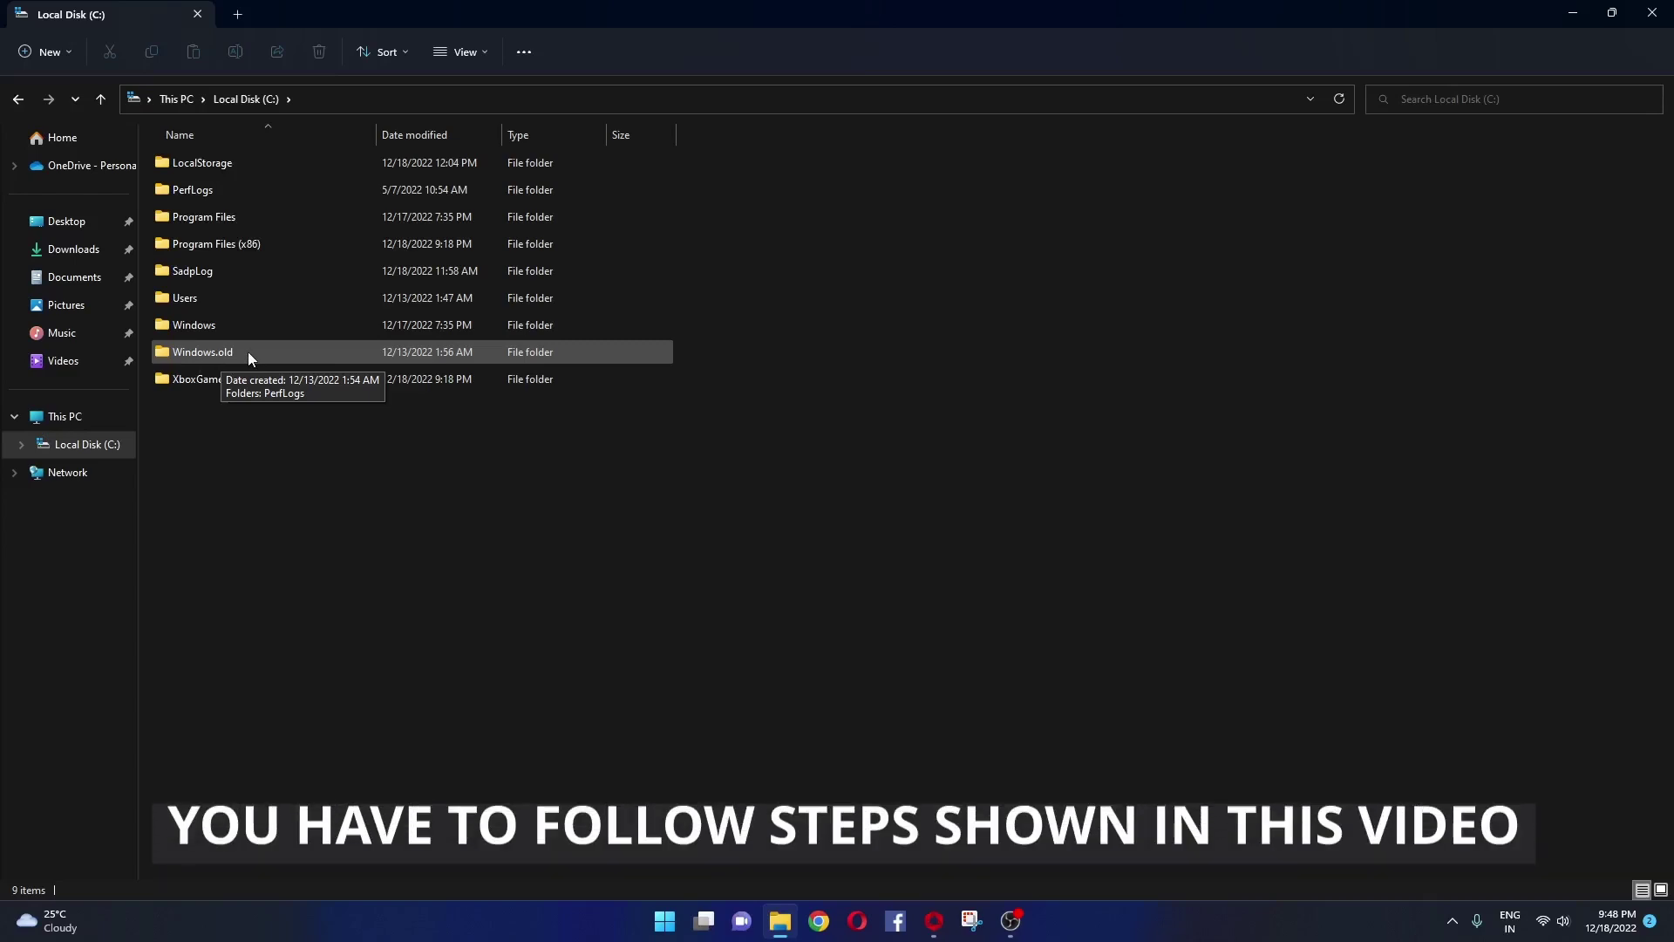
click(189, 353)
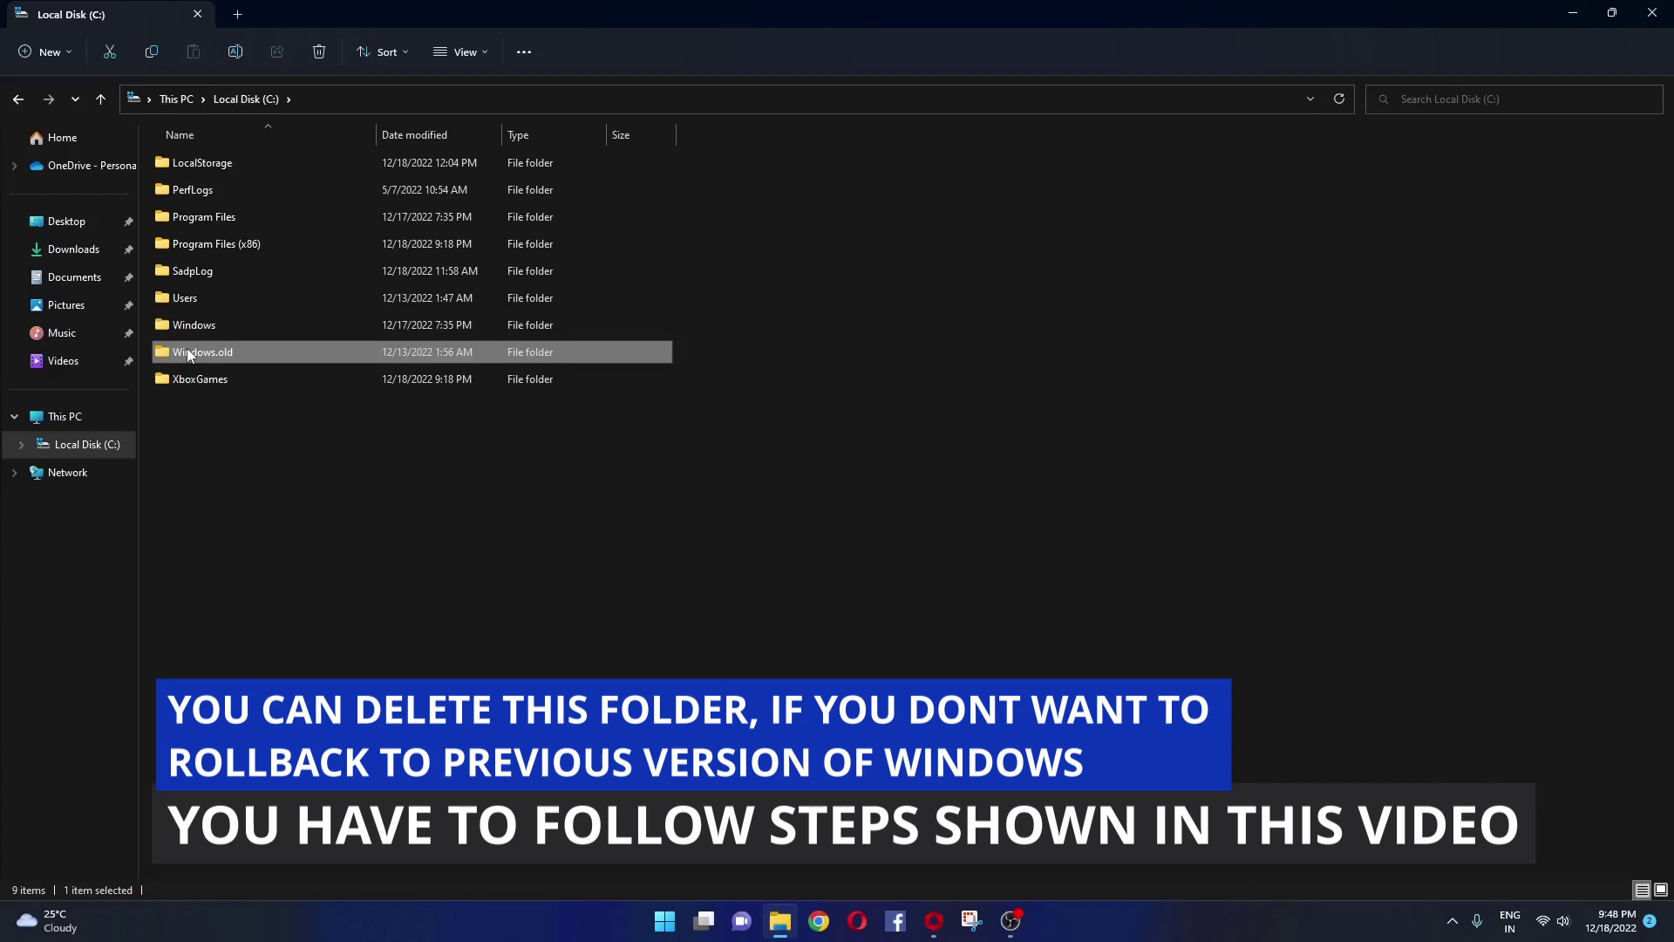
right_click(188, 353)
click(277, 607)
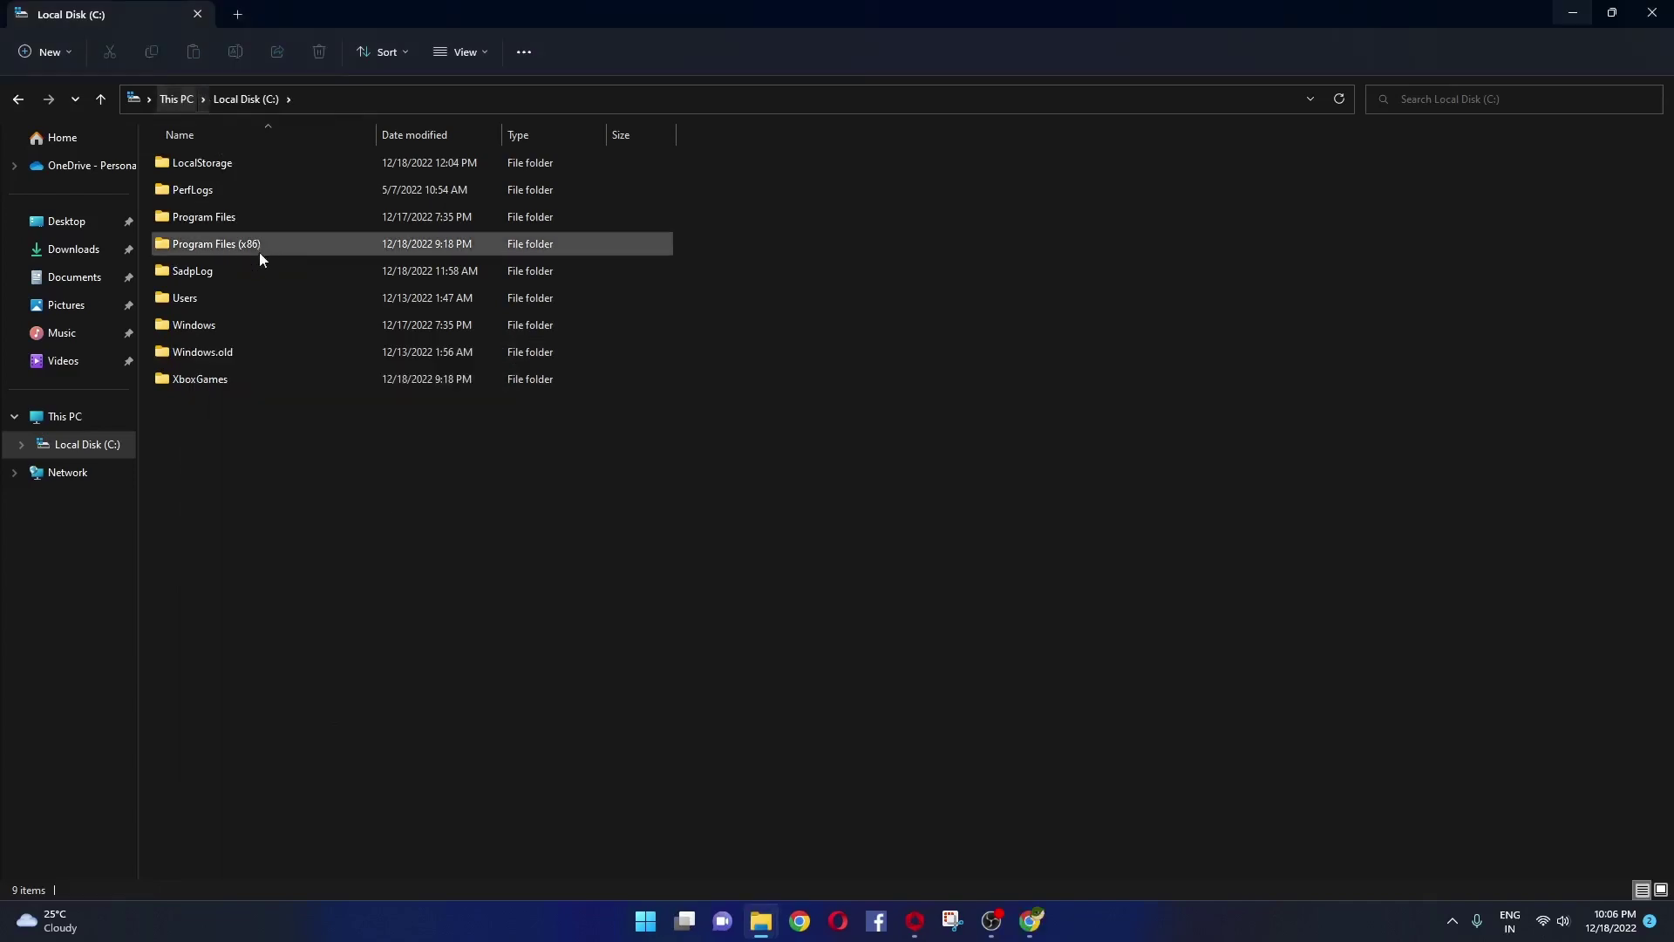
Try to delete the Windows.old folder directly from the C: drive, without granting administrator permission
click(212, 349)
right_click(211, 347)
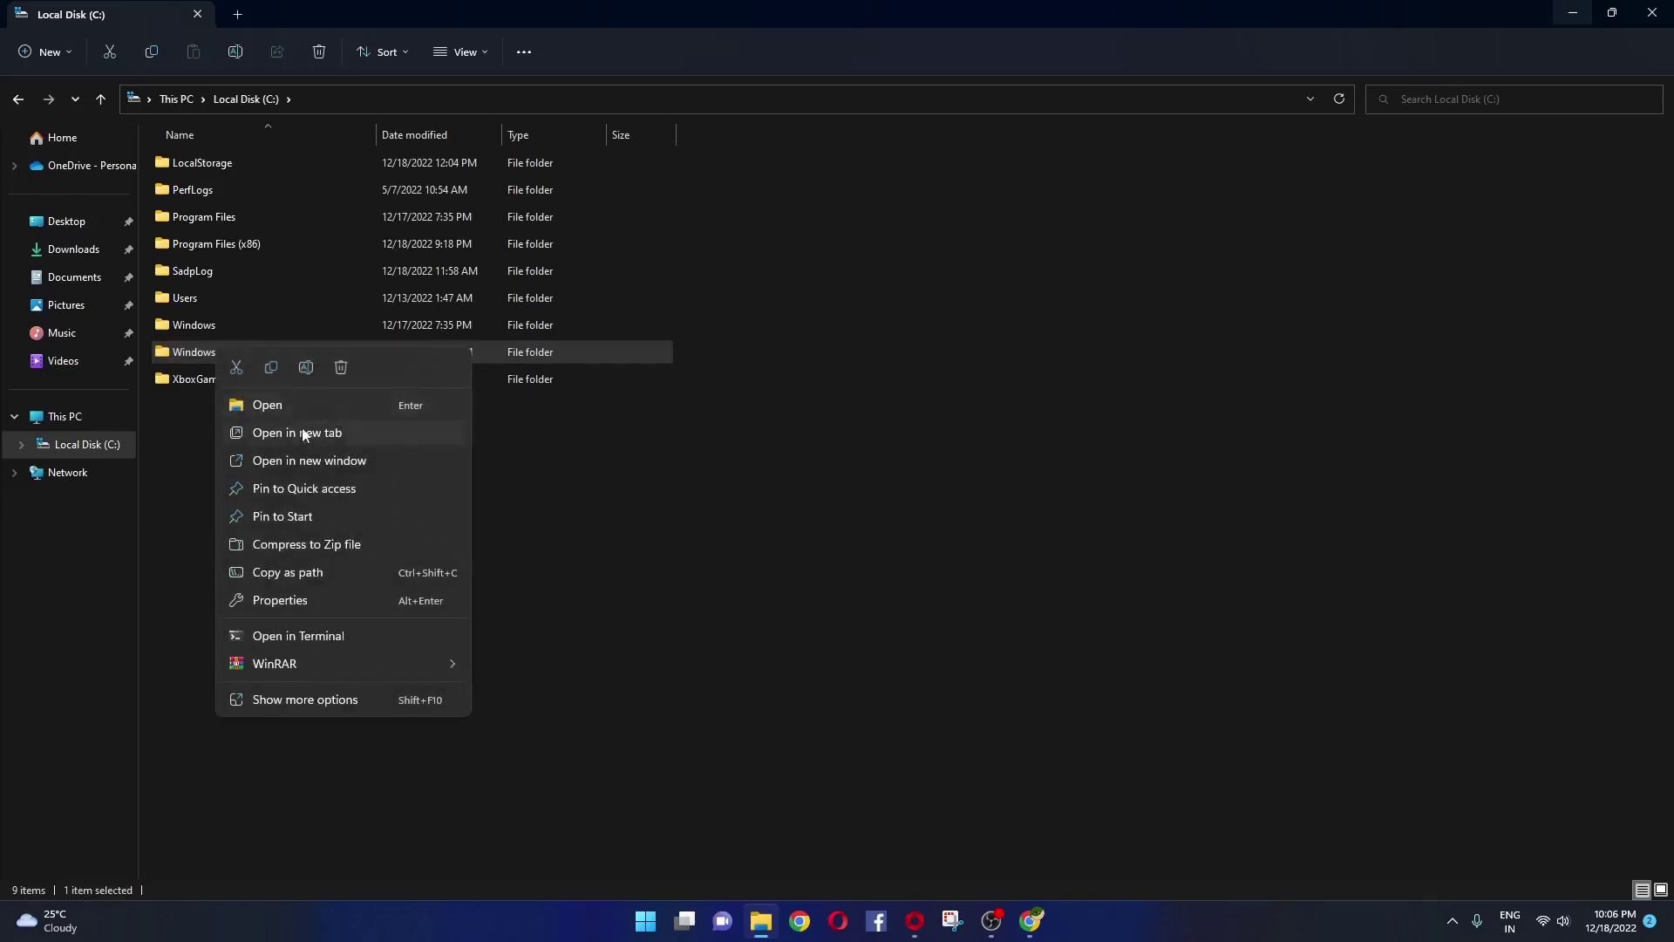
click(344, 364)
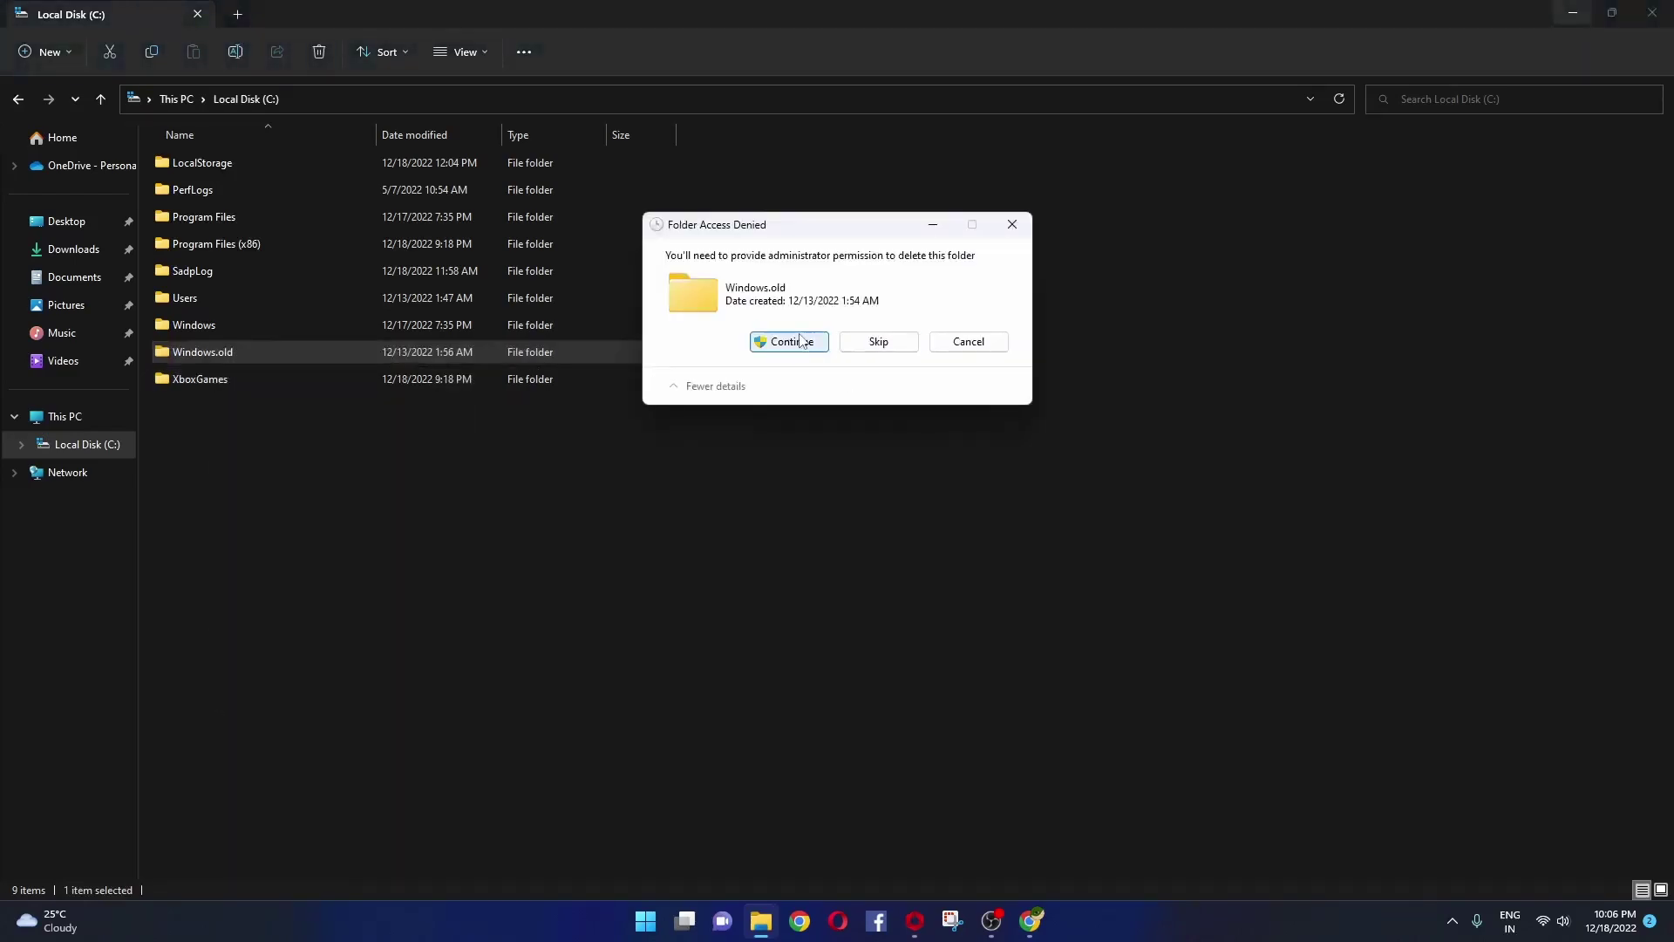
click(913, 346)
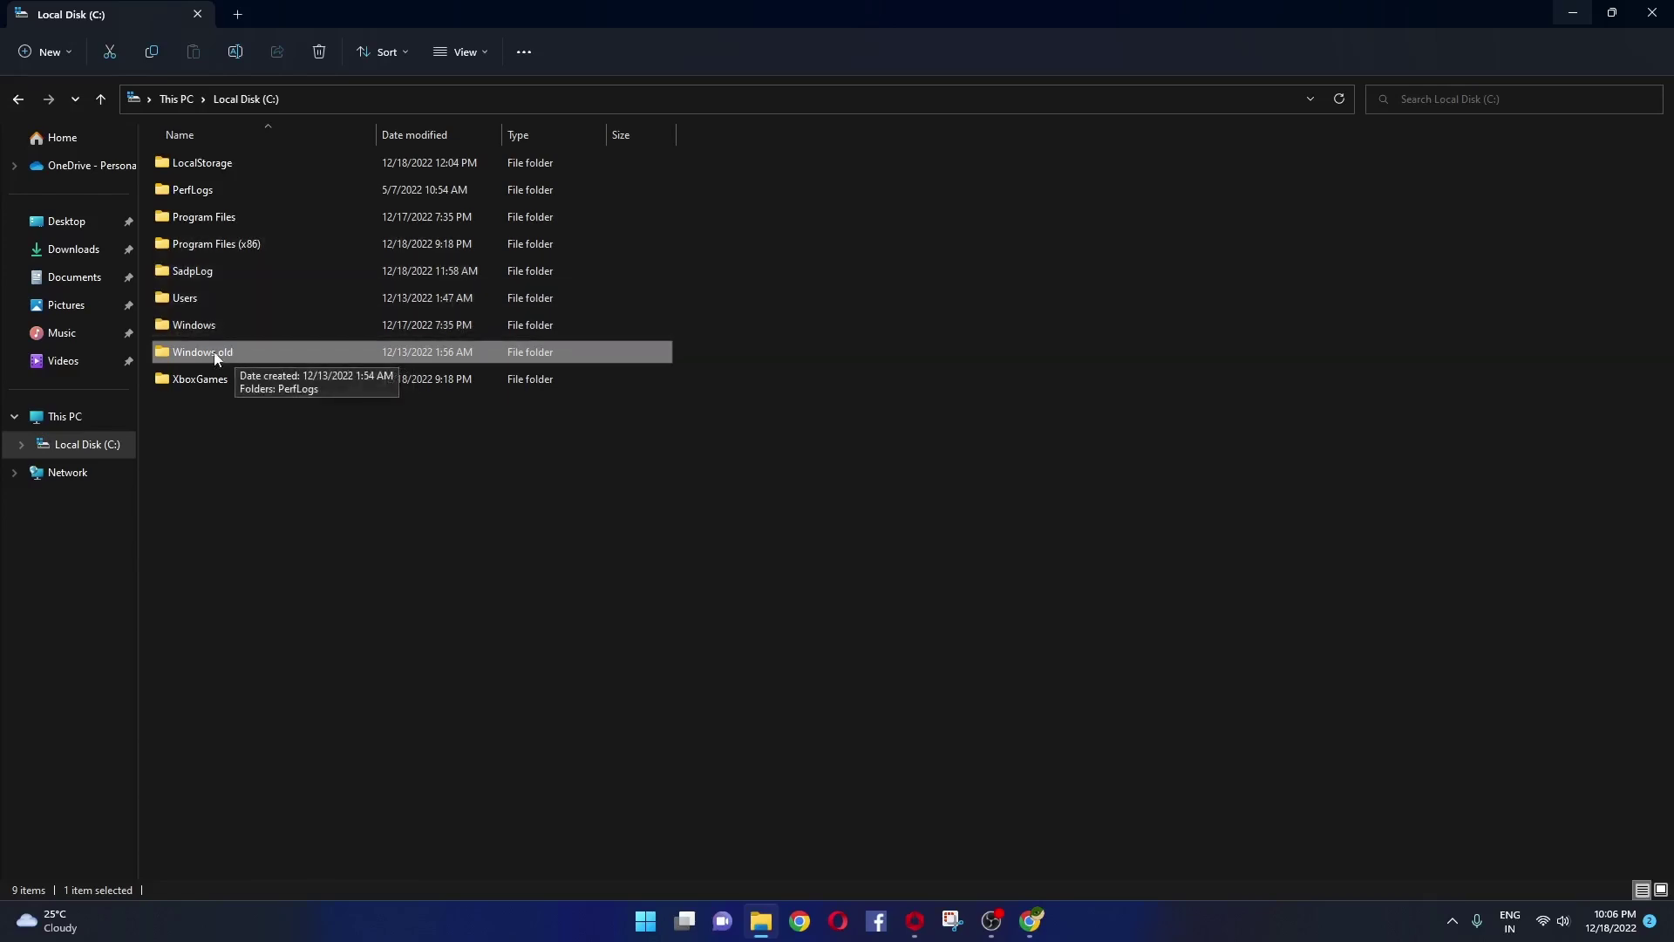
right_click(264, 347)
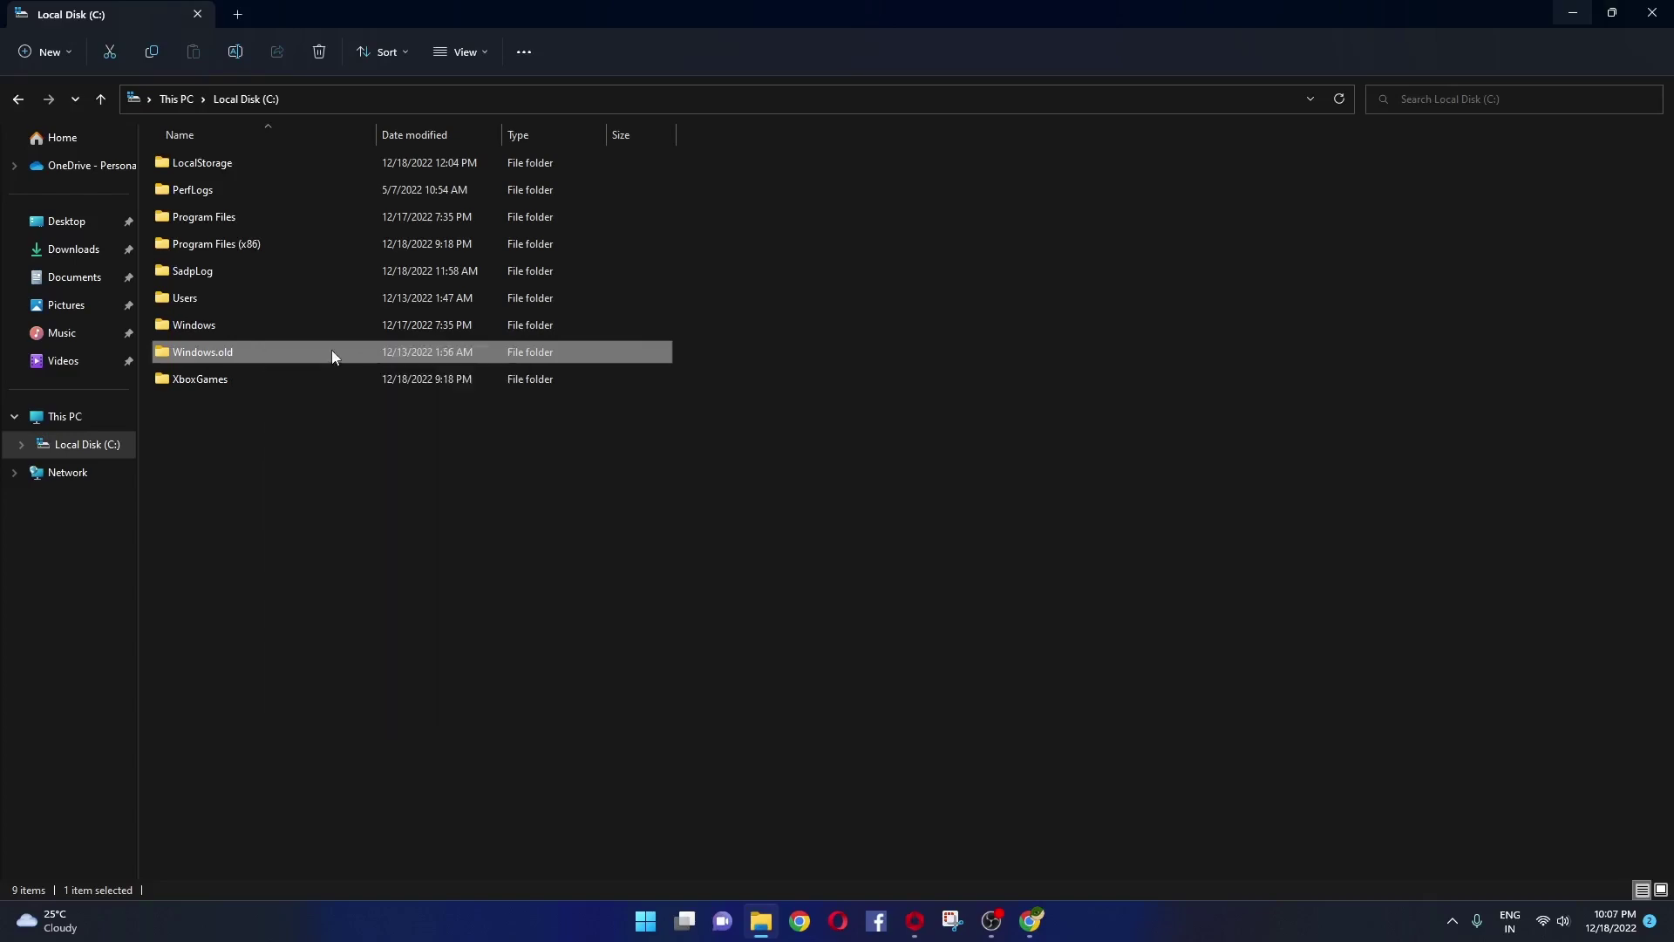
right_click(335, 348)
click(460, 370)
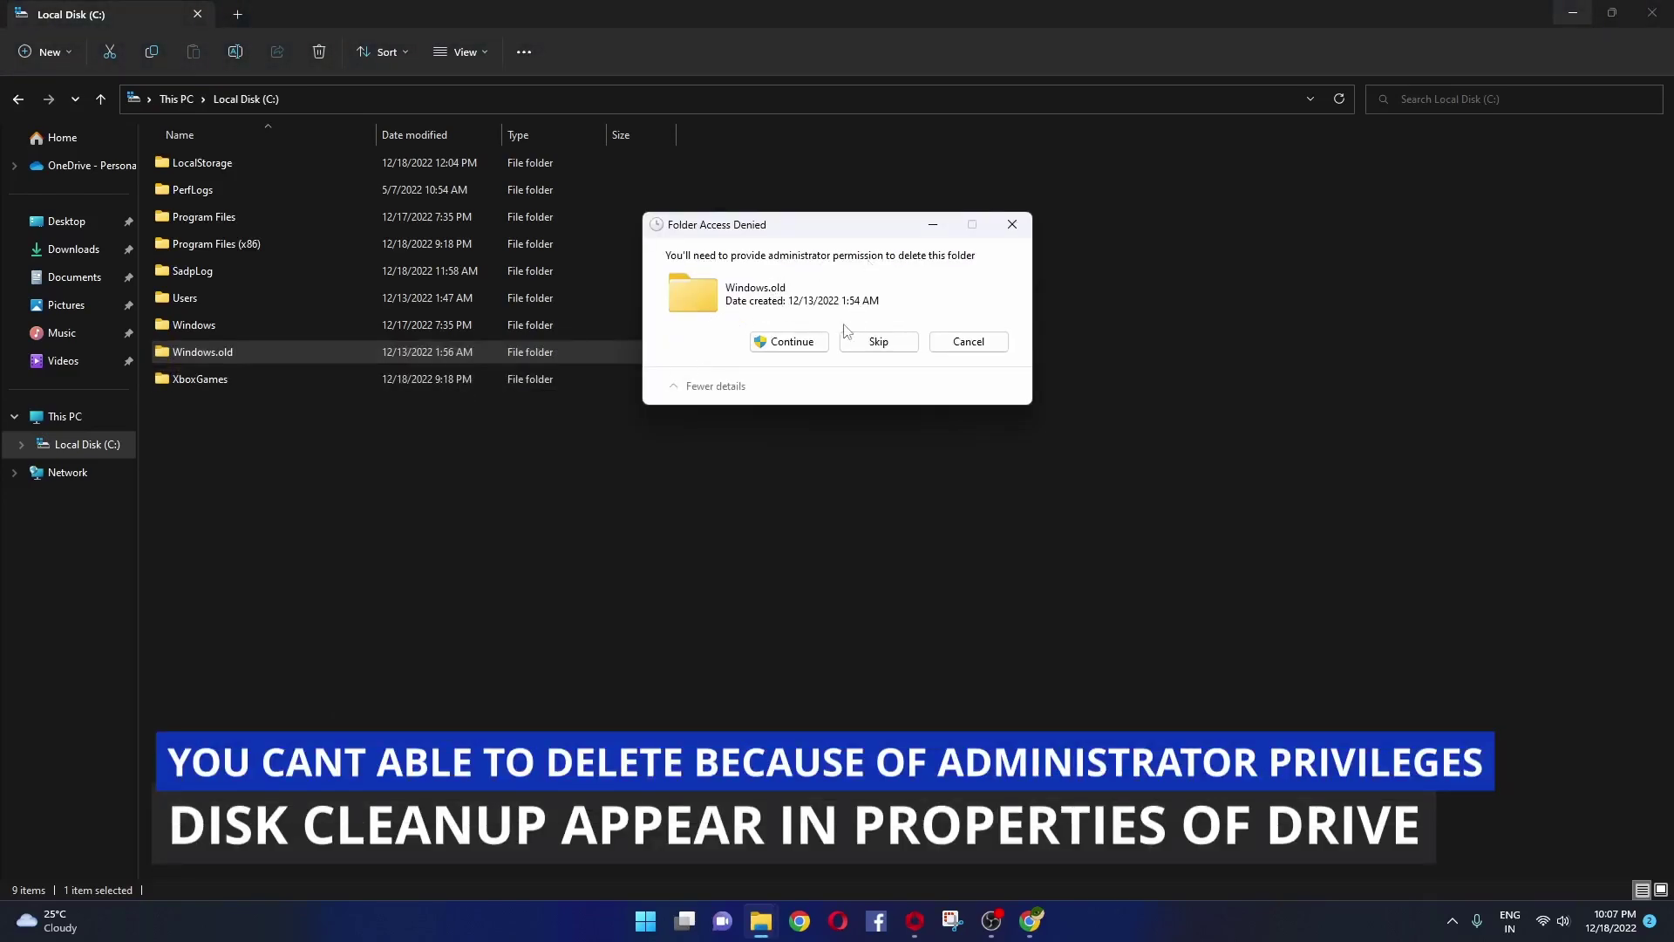
click(1011, 224)
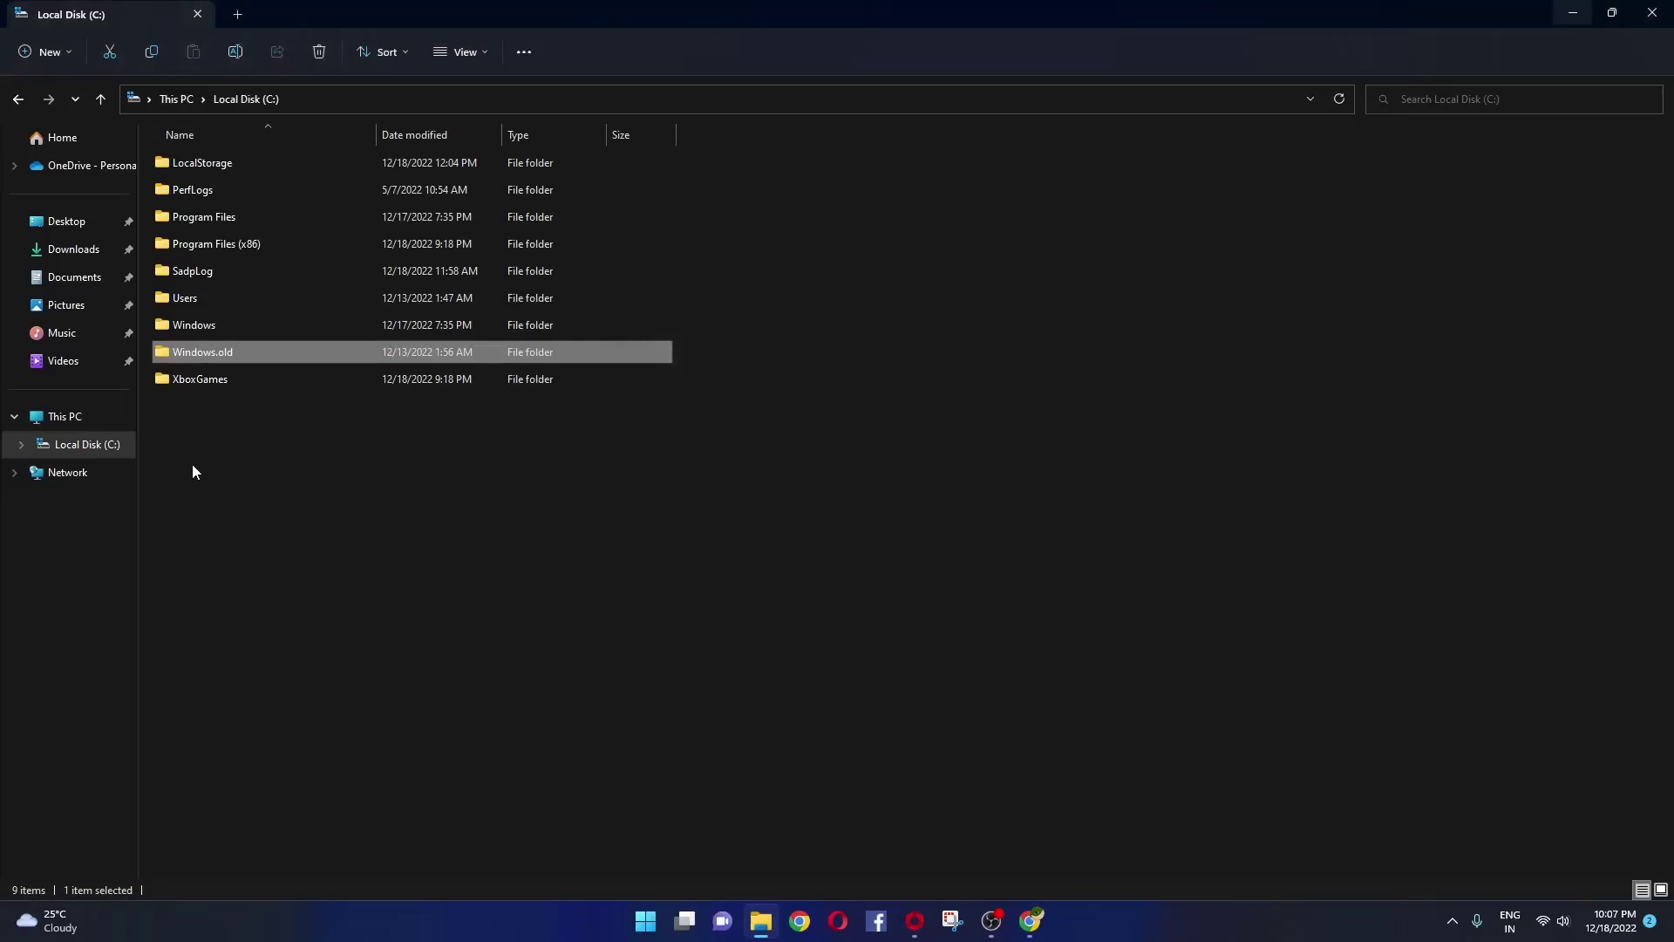
Look for a Disk Clean-up option in the properties of Local Disk (C:), then dismiss the properties
right_click(116, 454)
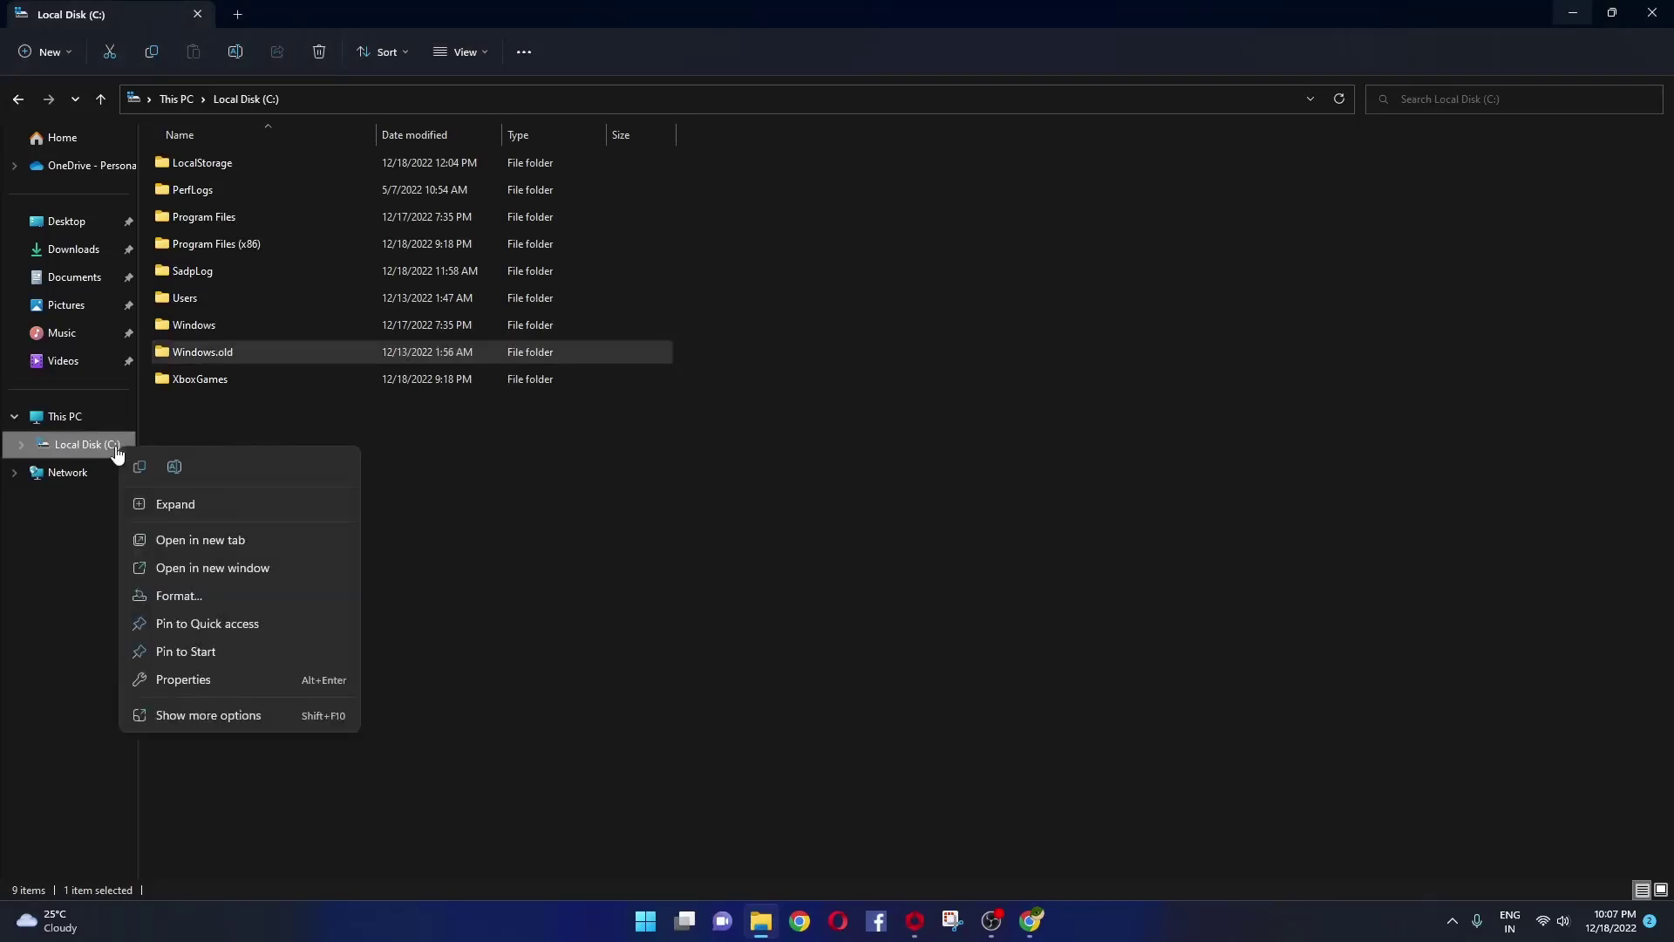
click(207, 683)
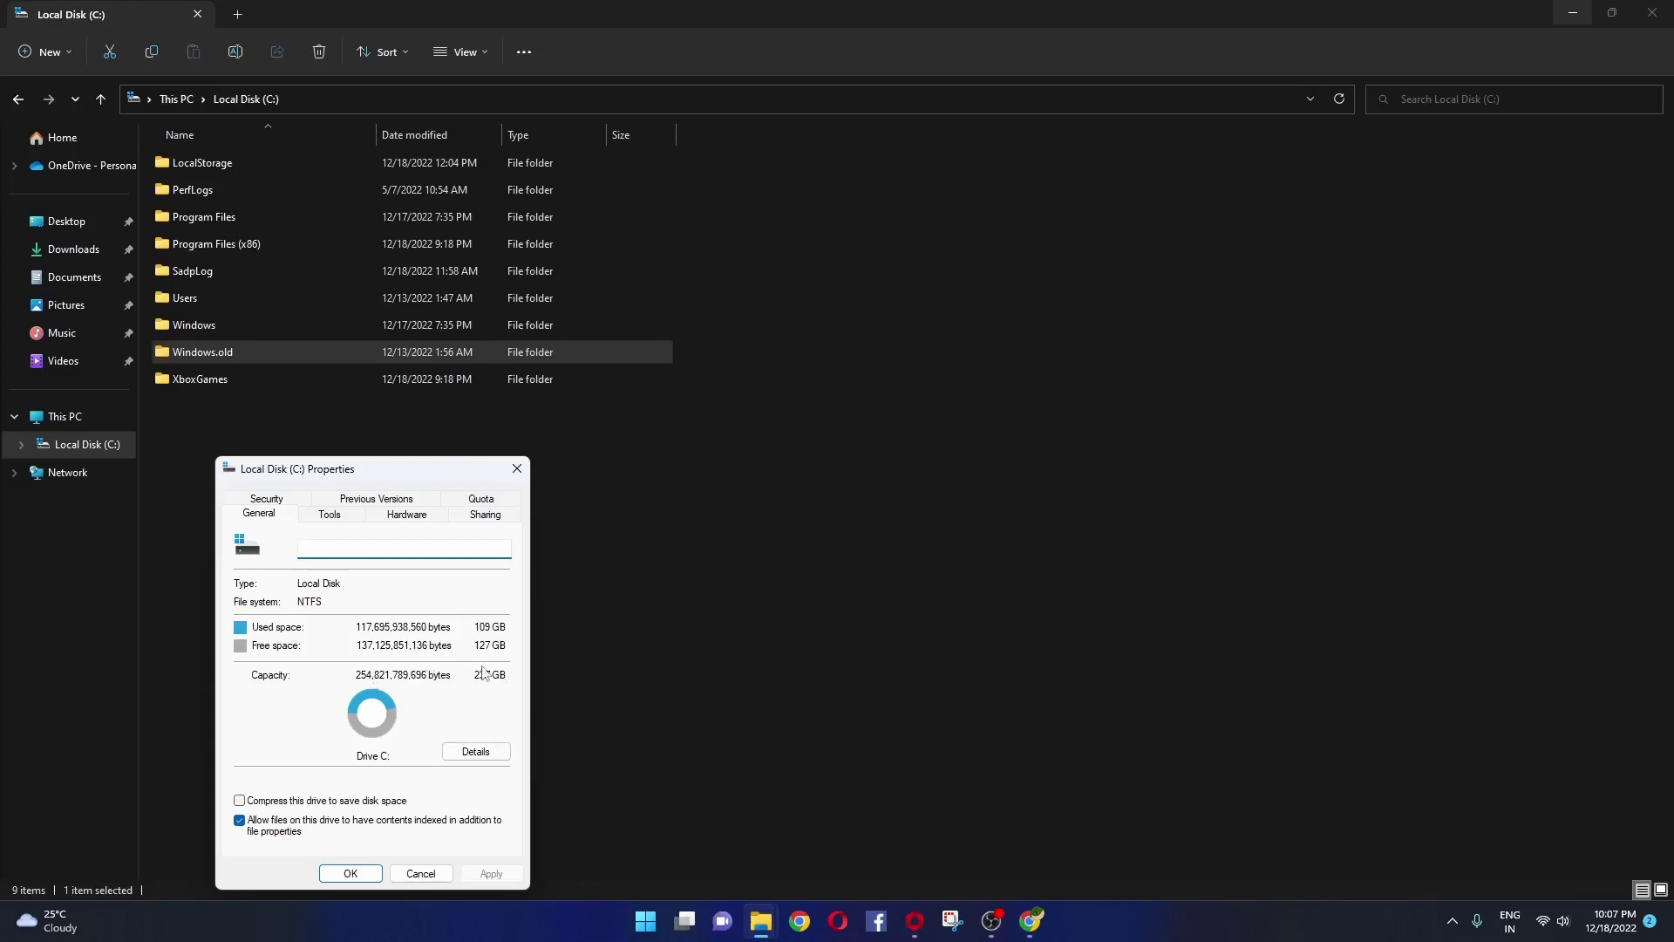
drag(390, 473, 587, 251)
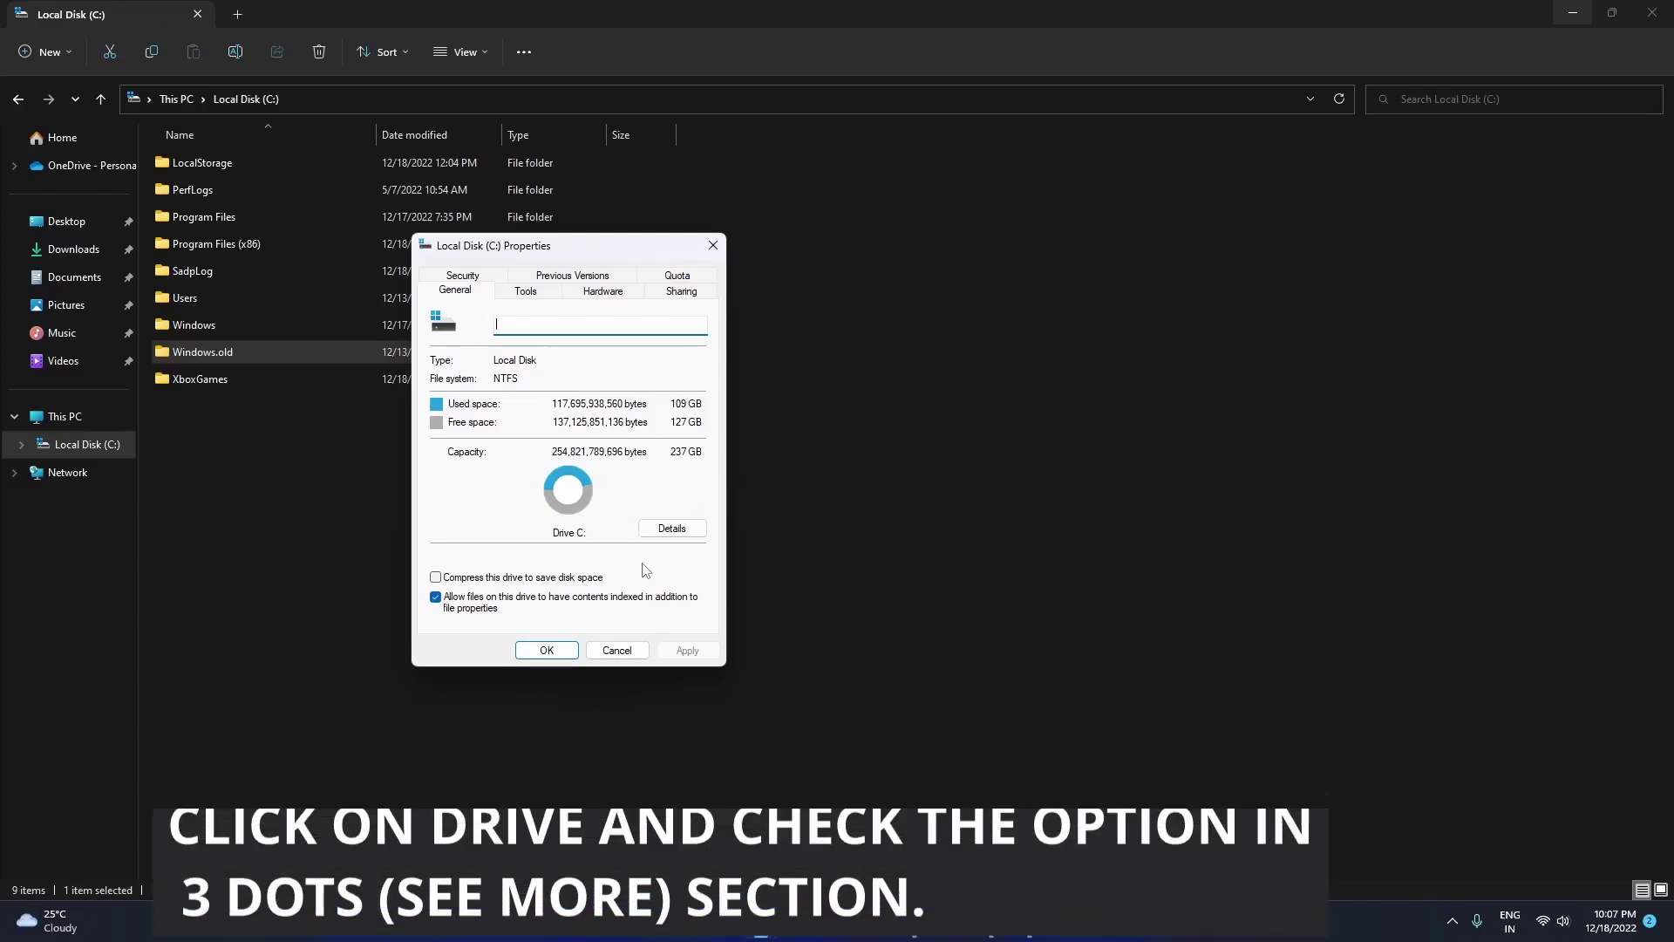
click(614, 650)
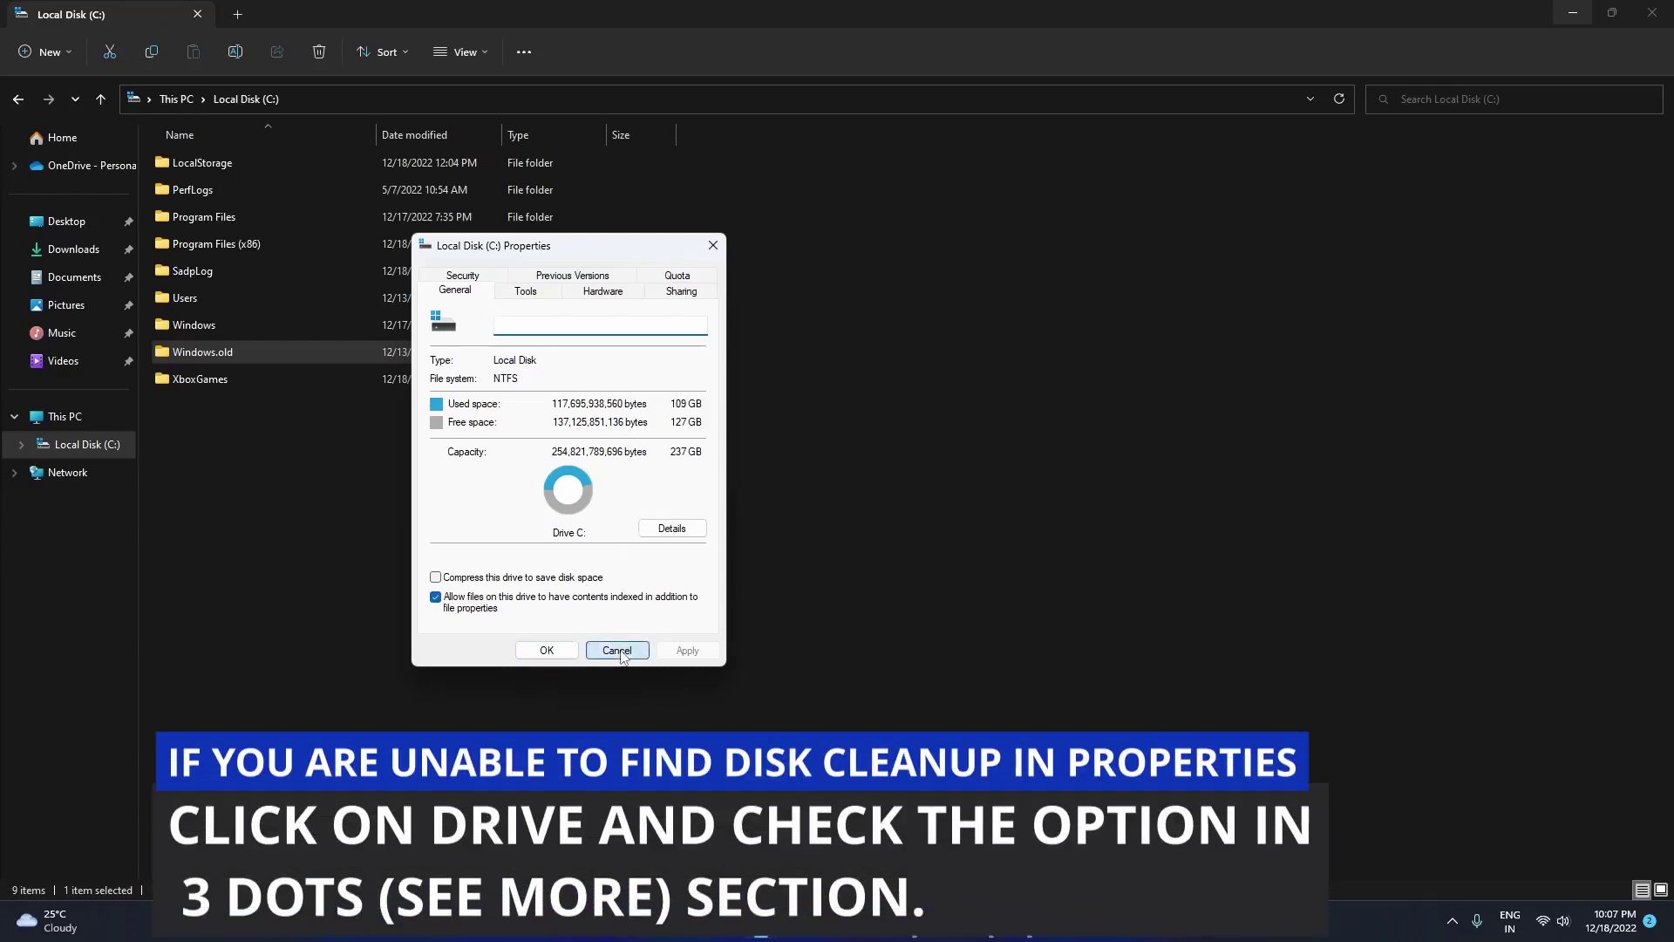
Start Disk Clean-up for Local Disk (C:) from This PC
key(alt+Up)
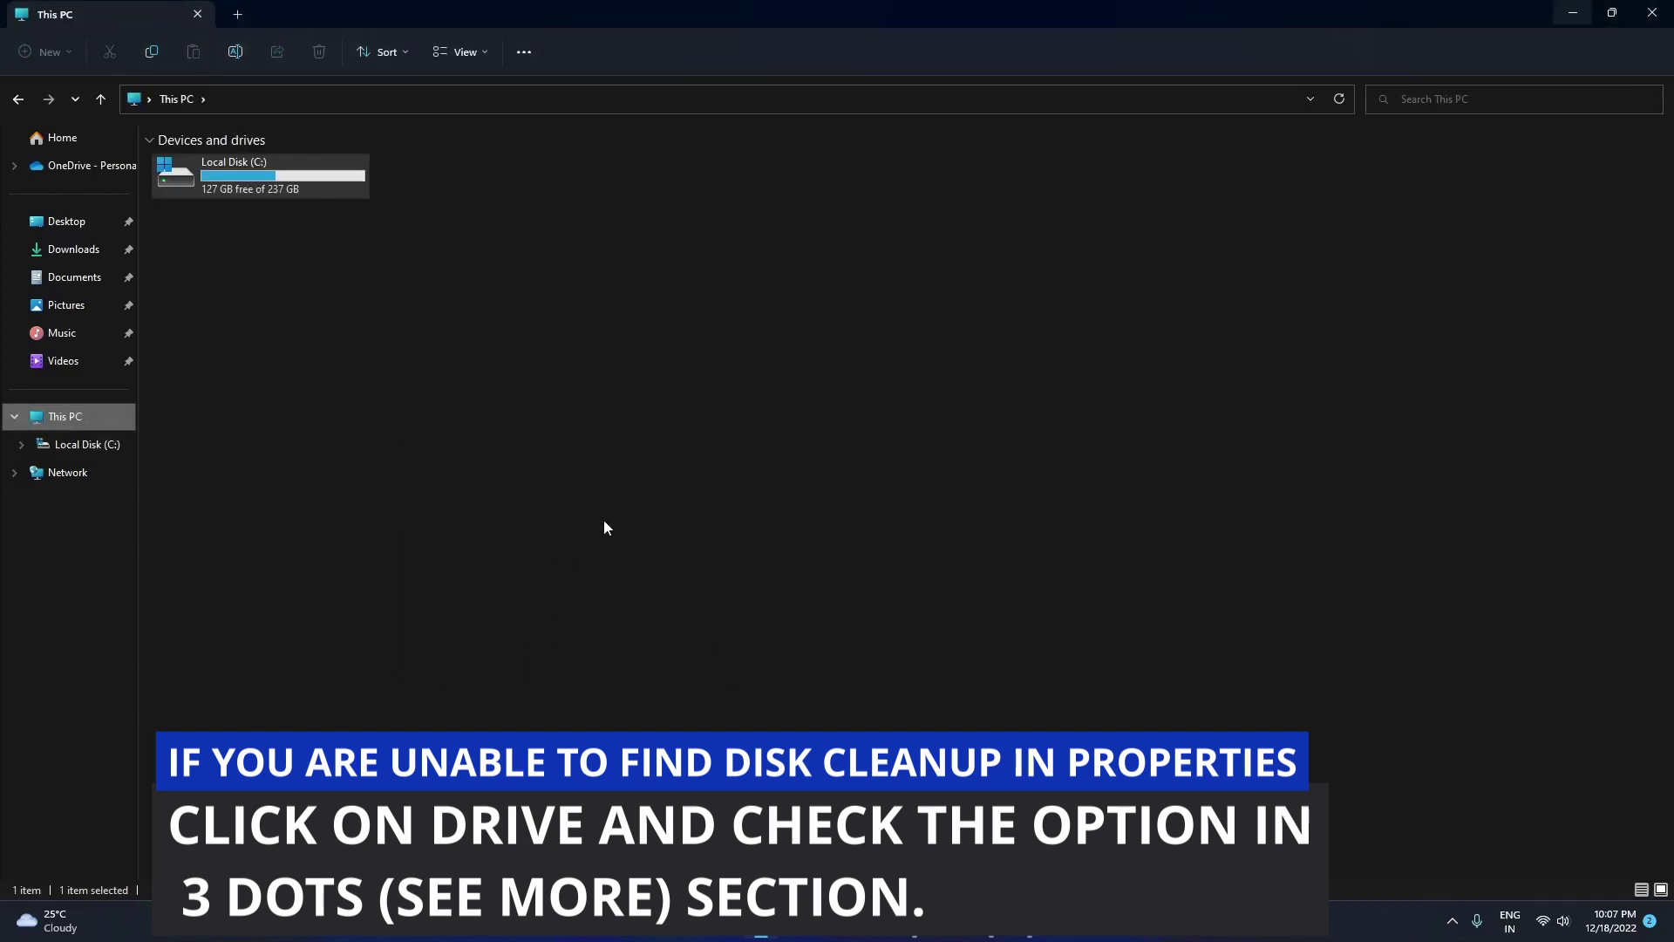
click(263, 175)
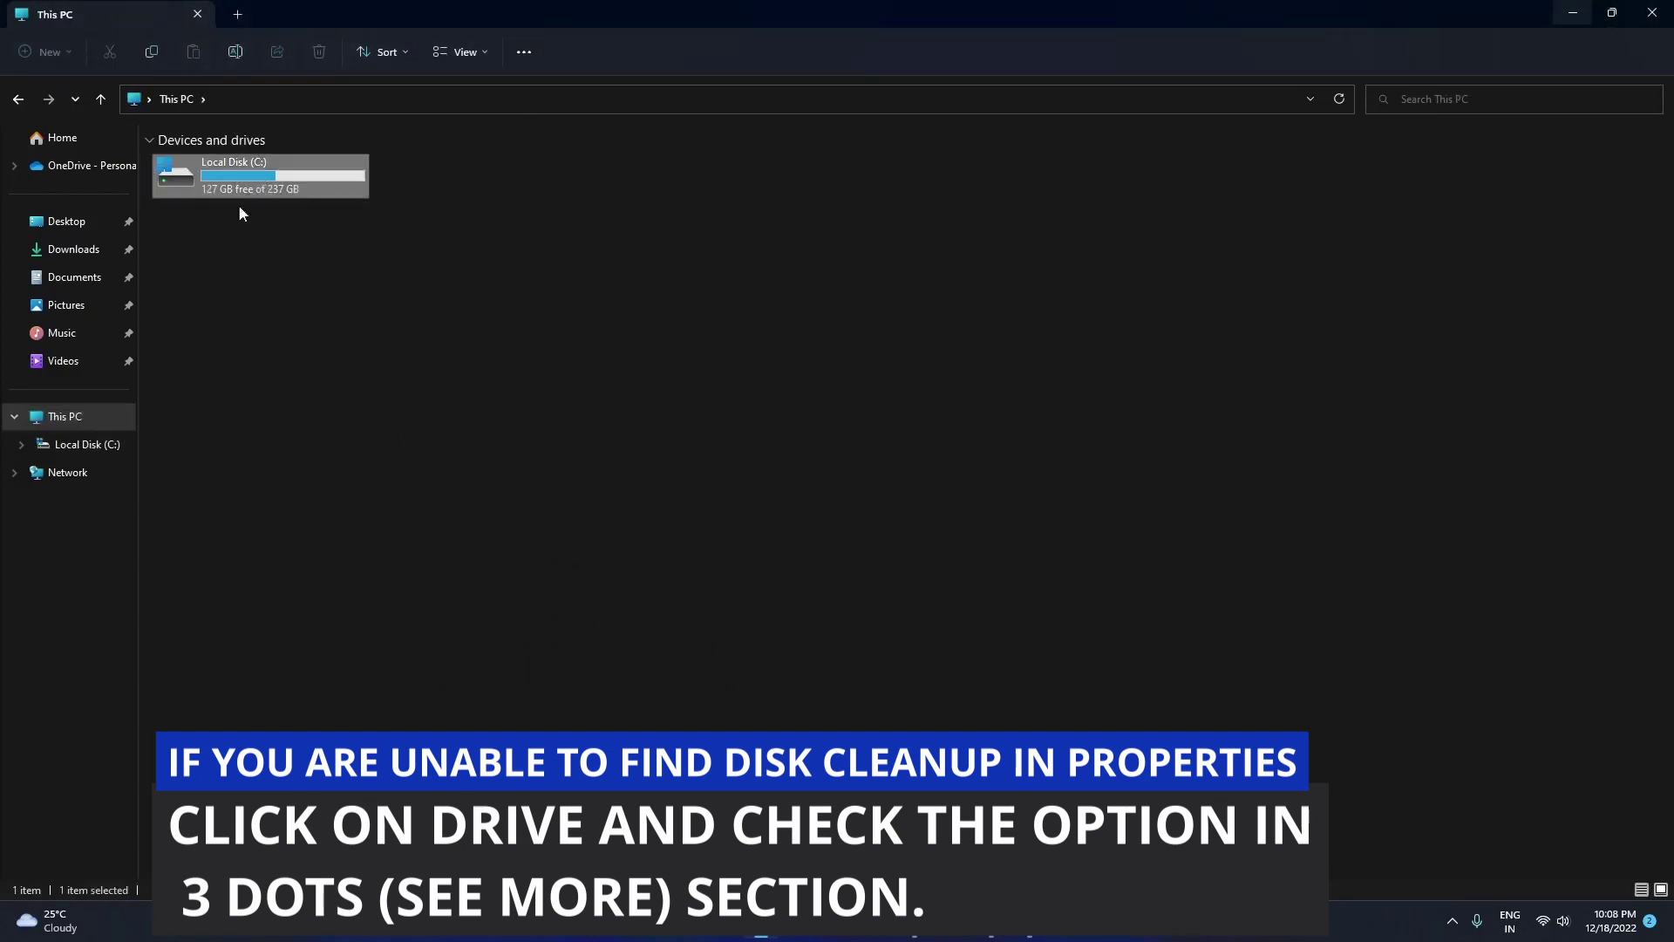
click(526, 52)
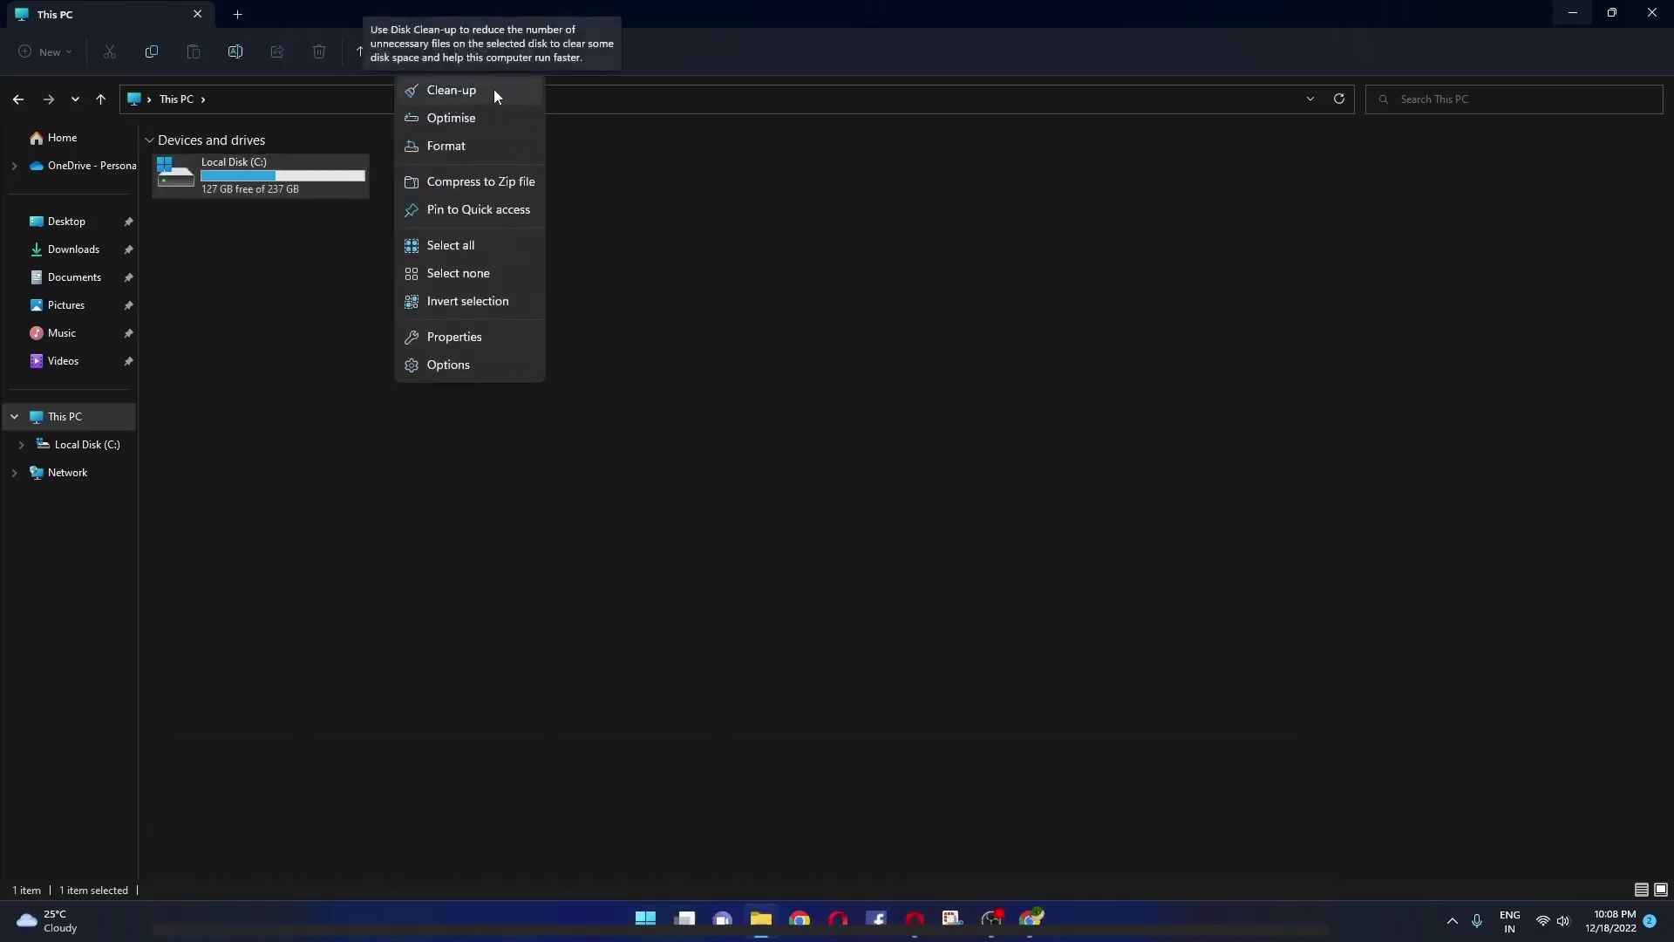
click(493, 89)
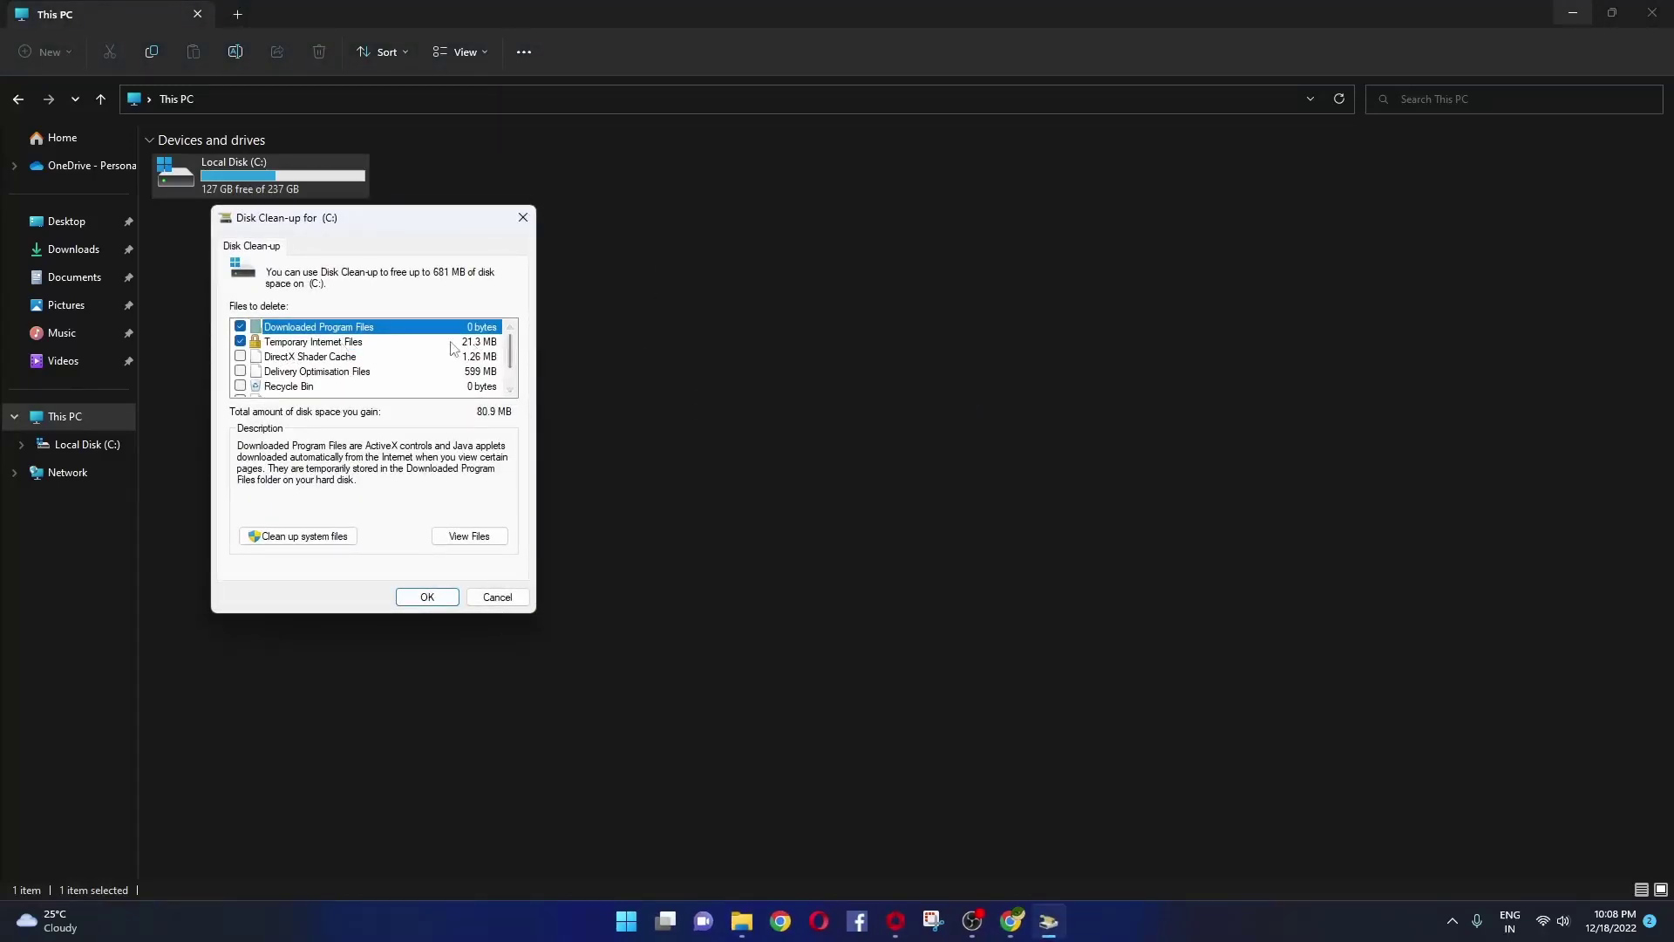
Have Disk Clean-up scan the drive's system files and bring its progress window to the front
scroll(511, 352, down, 1)
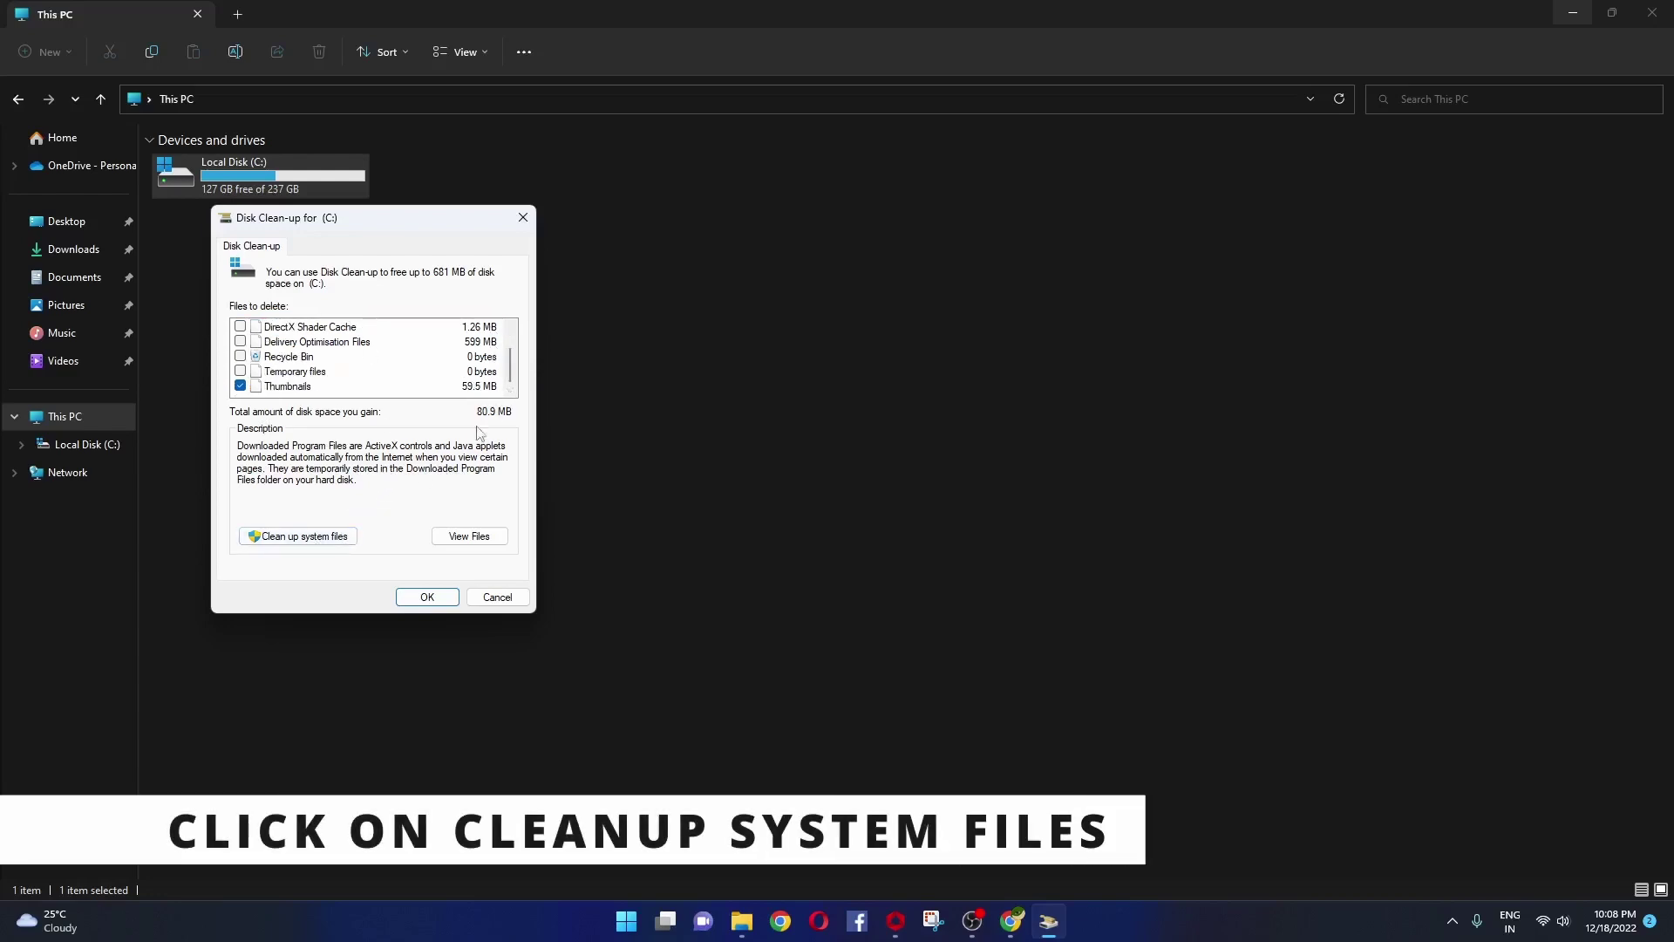
click(330, 538)
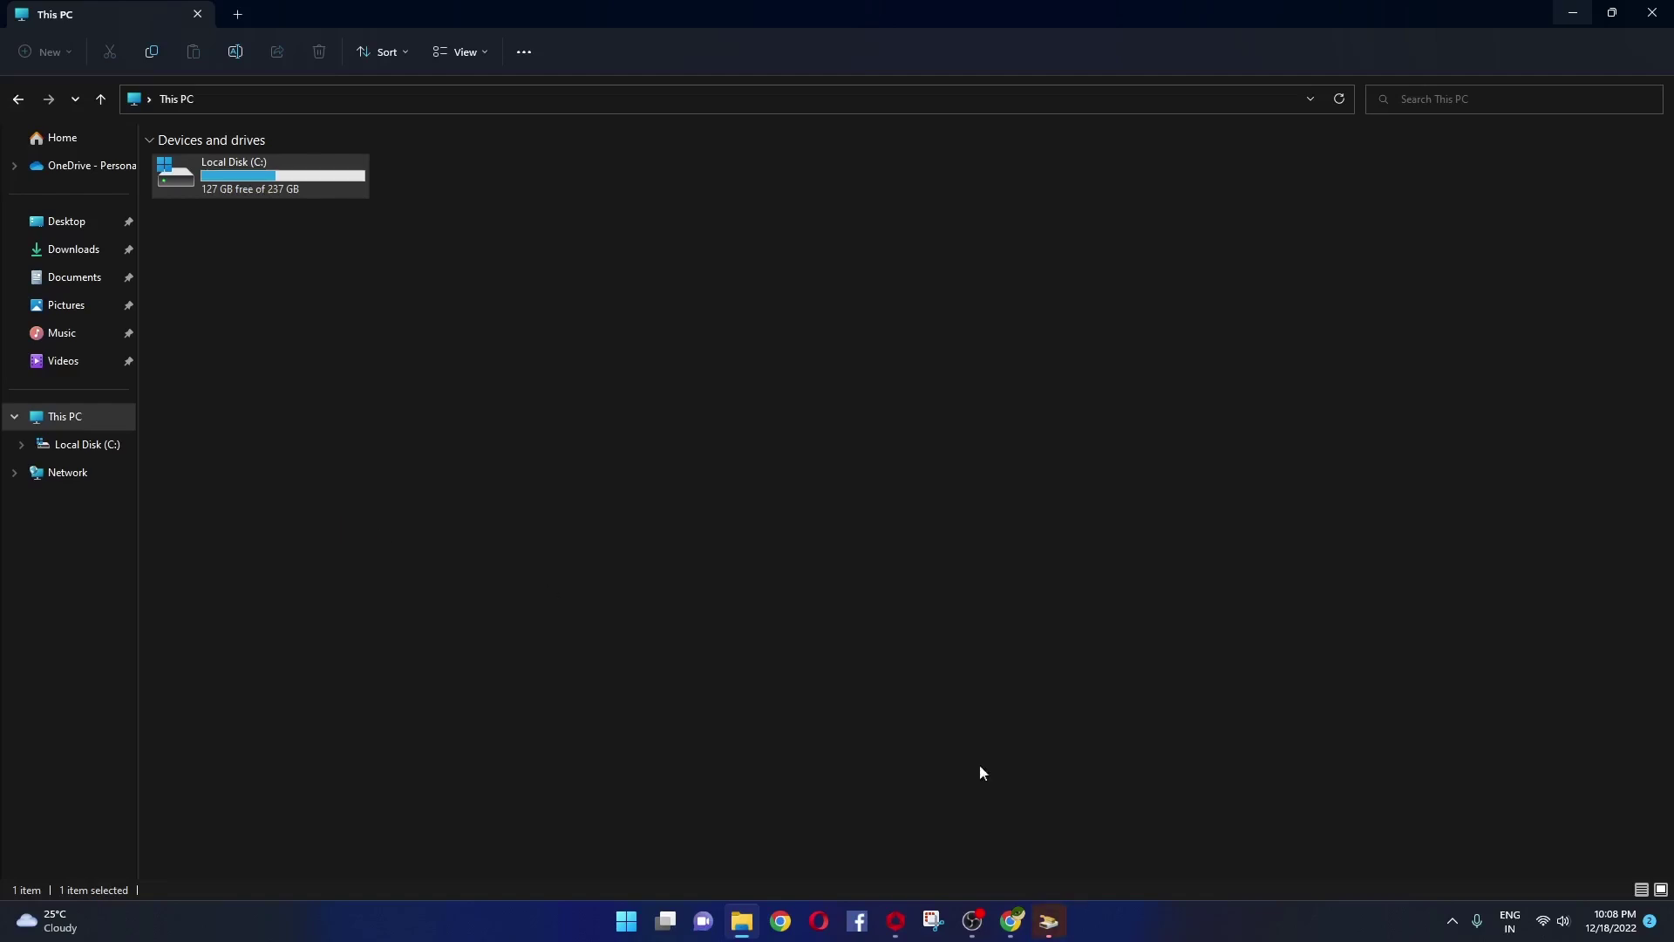
click(1048, 922)
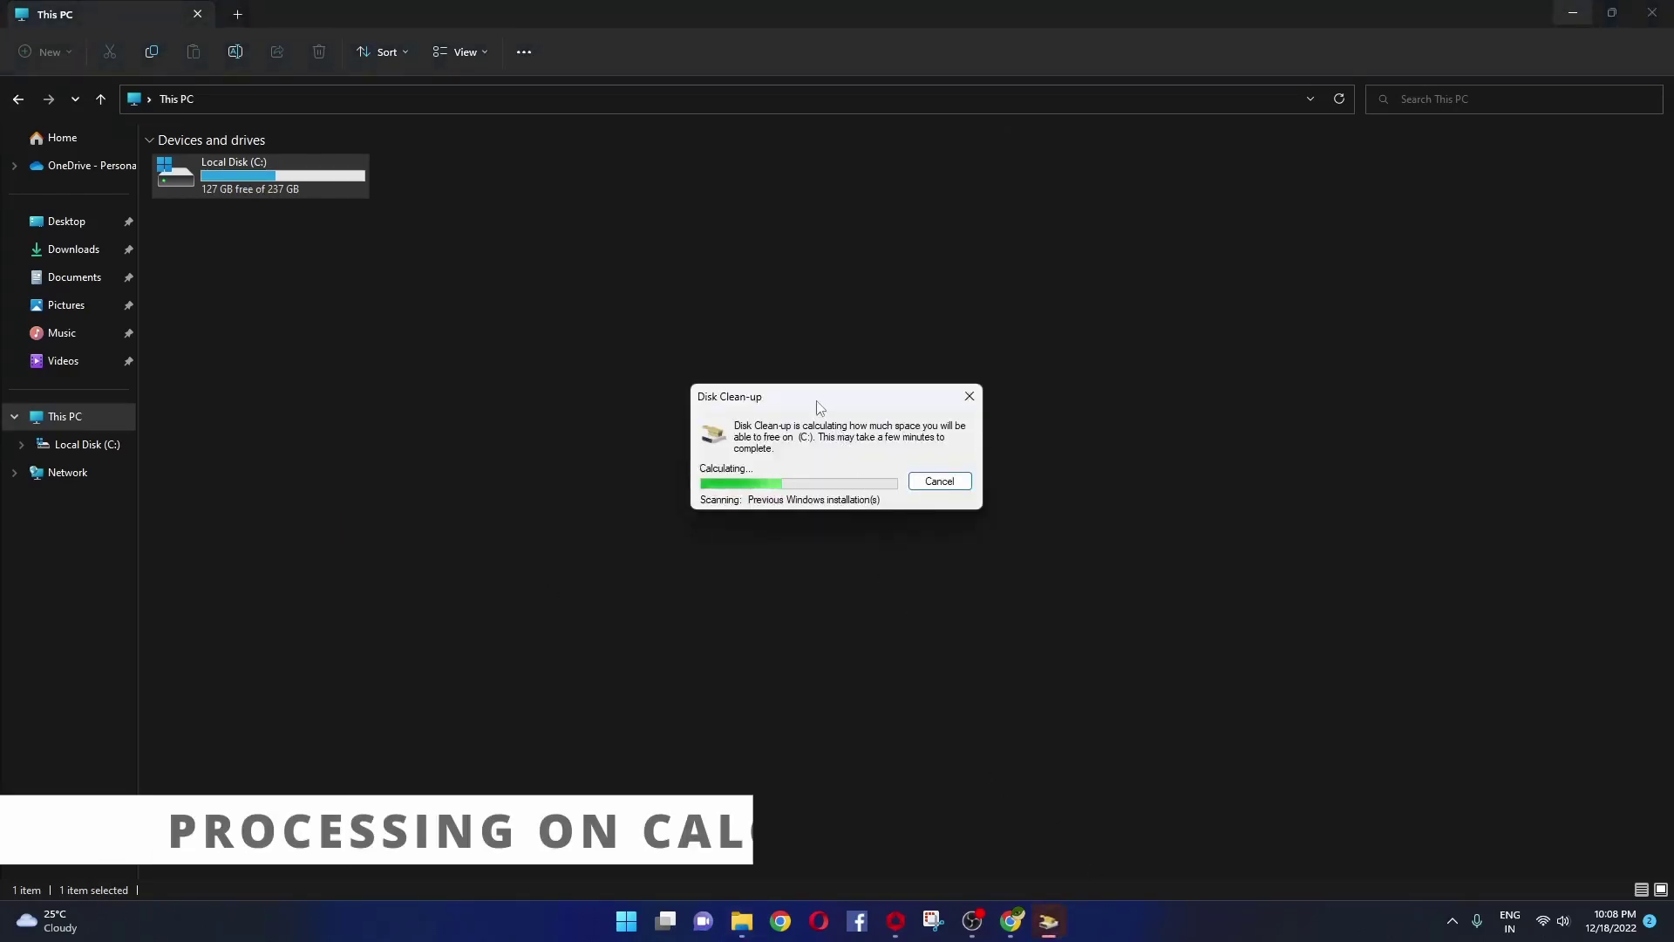
drag(818, 403, 620, 407)
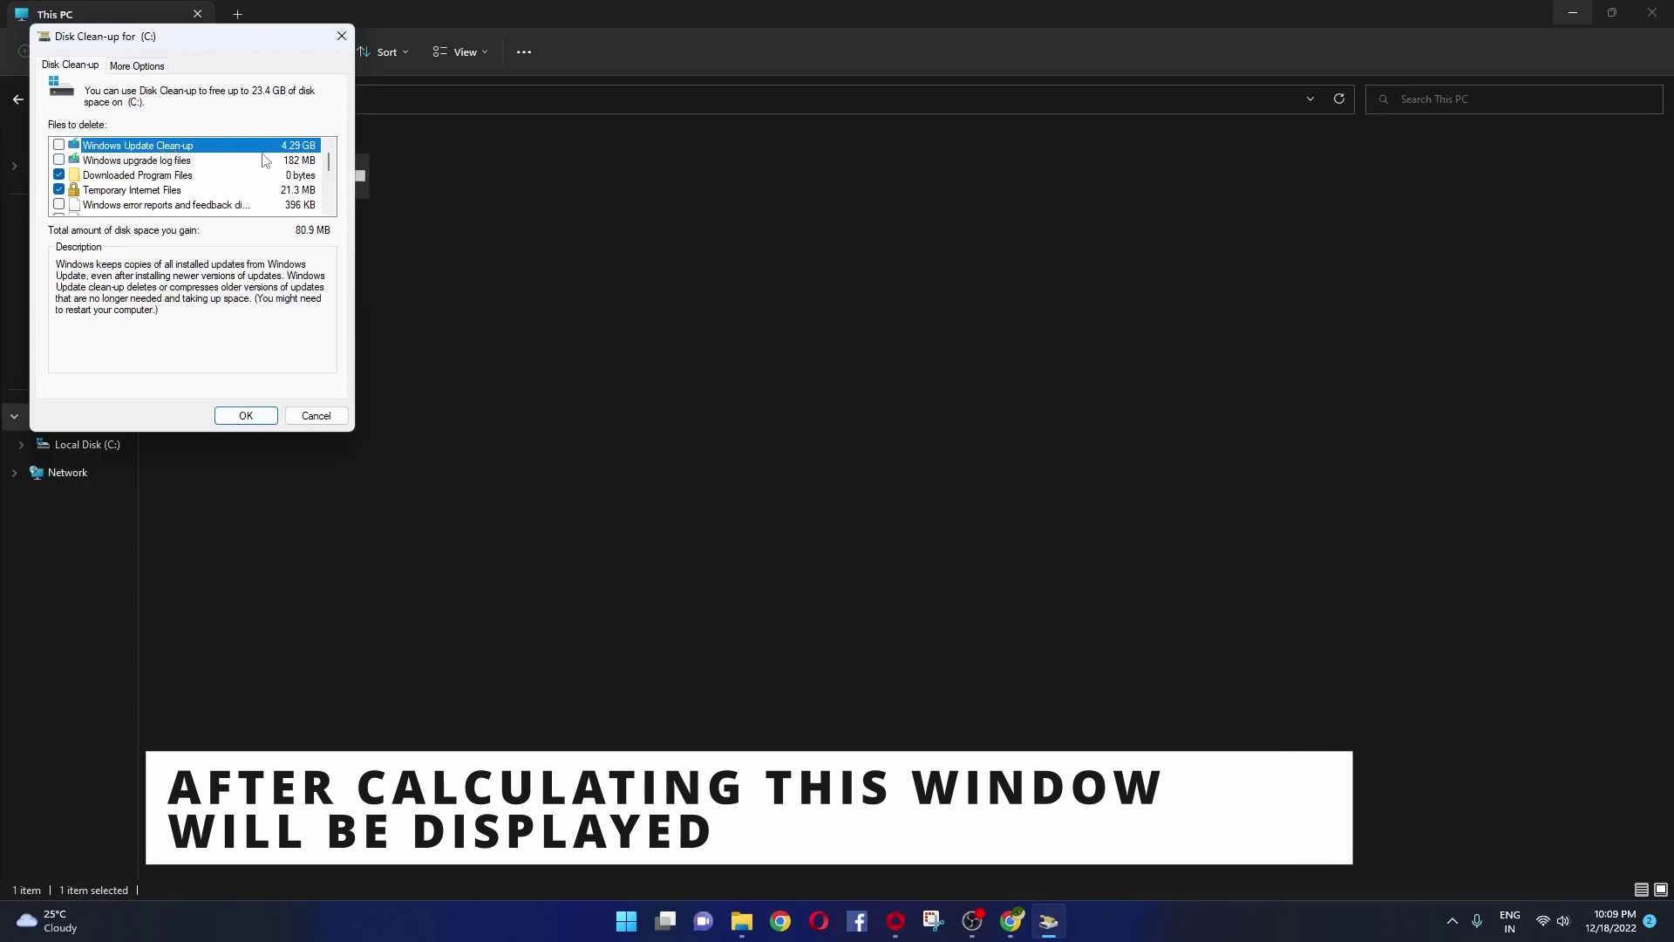
Mark Windows Update Clean-up, Windows upgrade log files, Previous Windows installation(s) and Delivery Optimisation Files for deletion
click(59, 146)
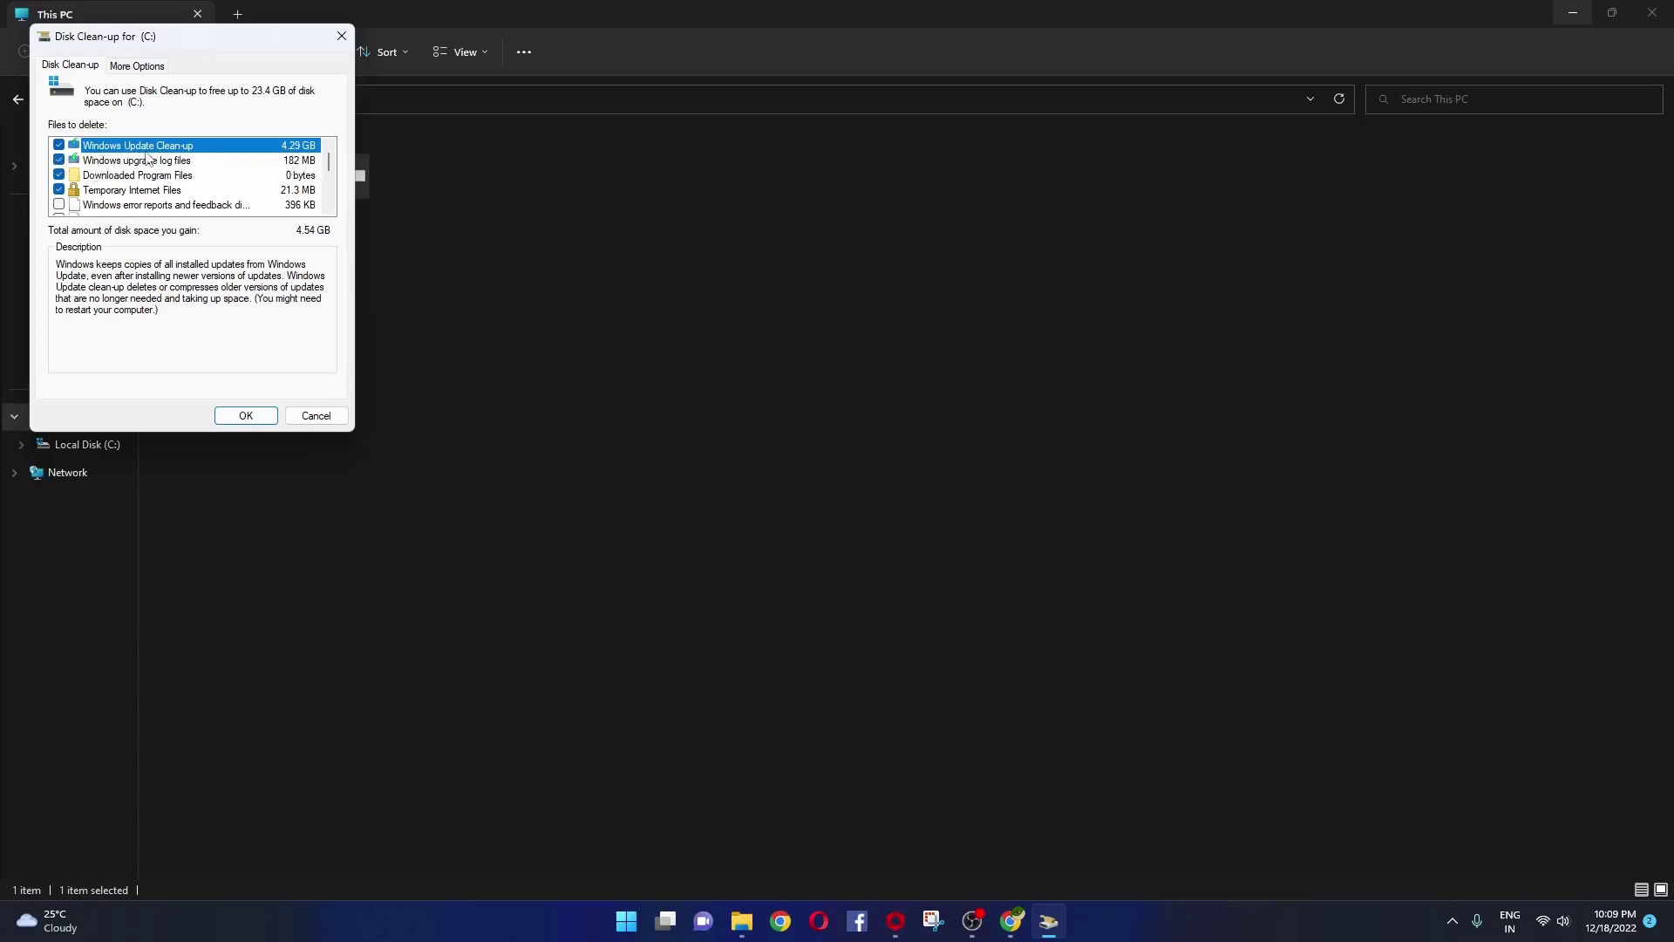
drag(330, 167, 329, 192)
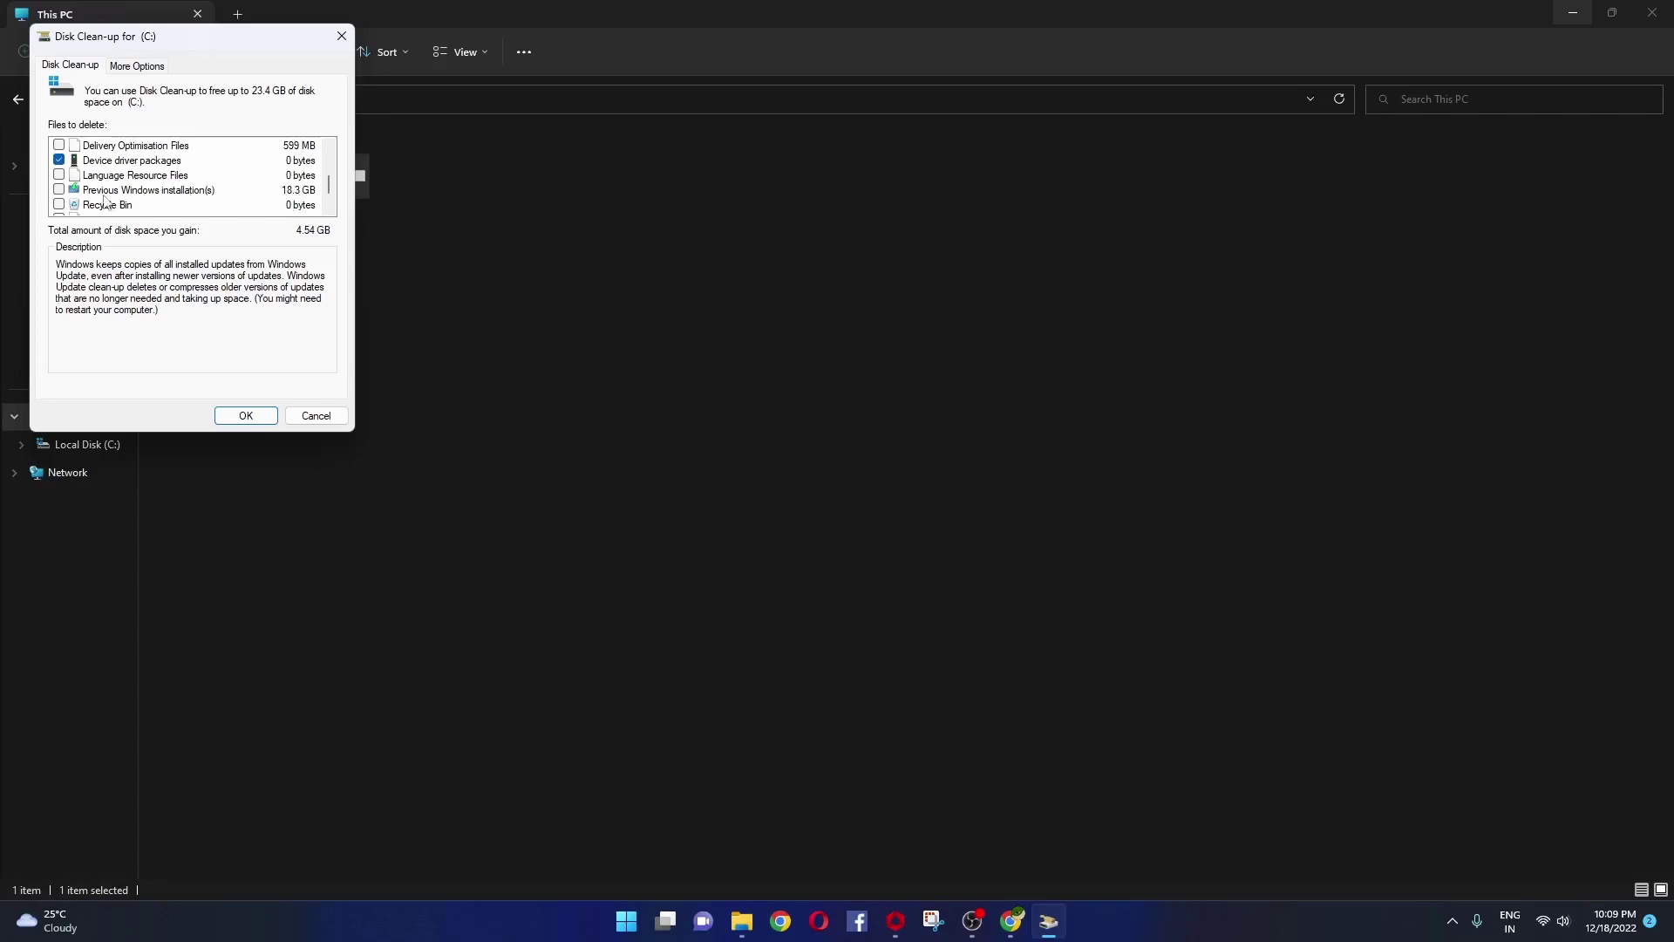
click(60, 190)
click(59, 145)
scroll(329, 185, down, 1)
scroll(330, 184, up, 2)
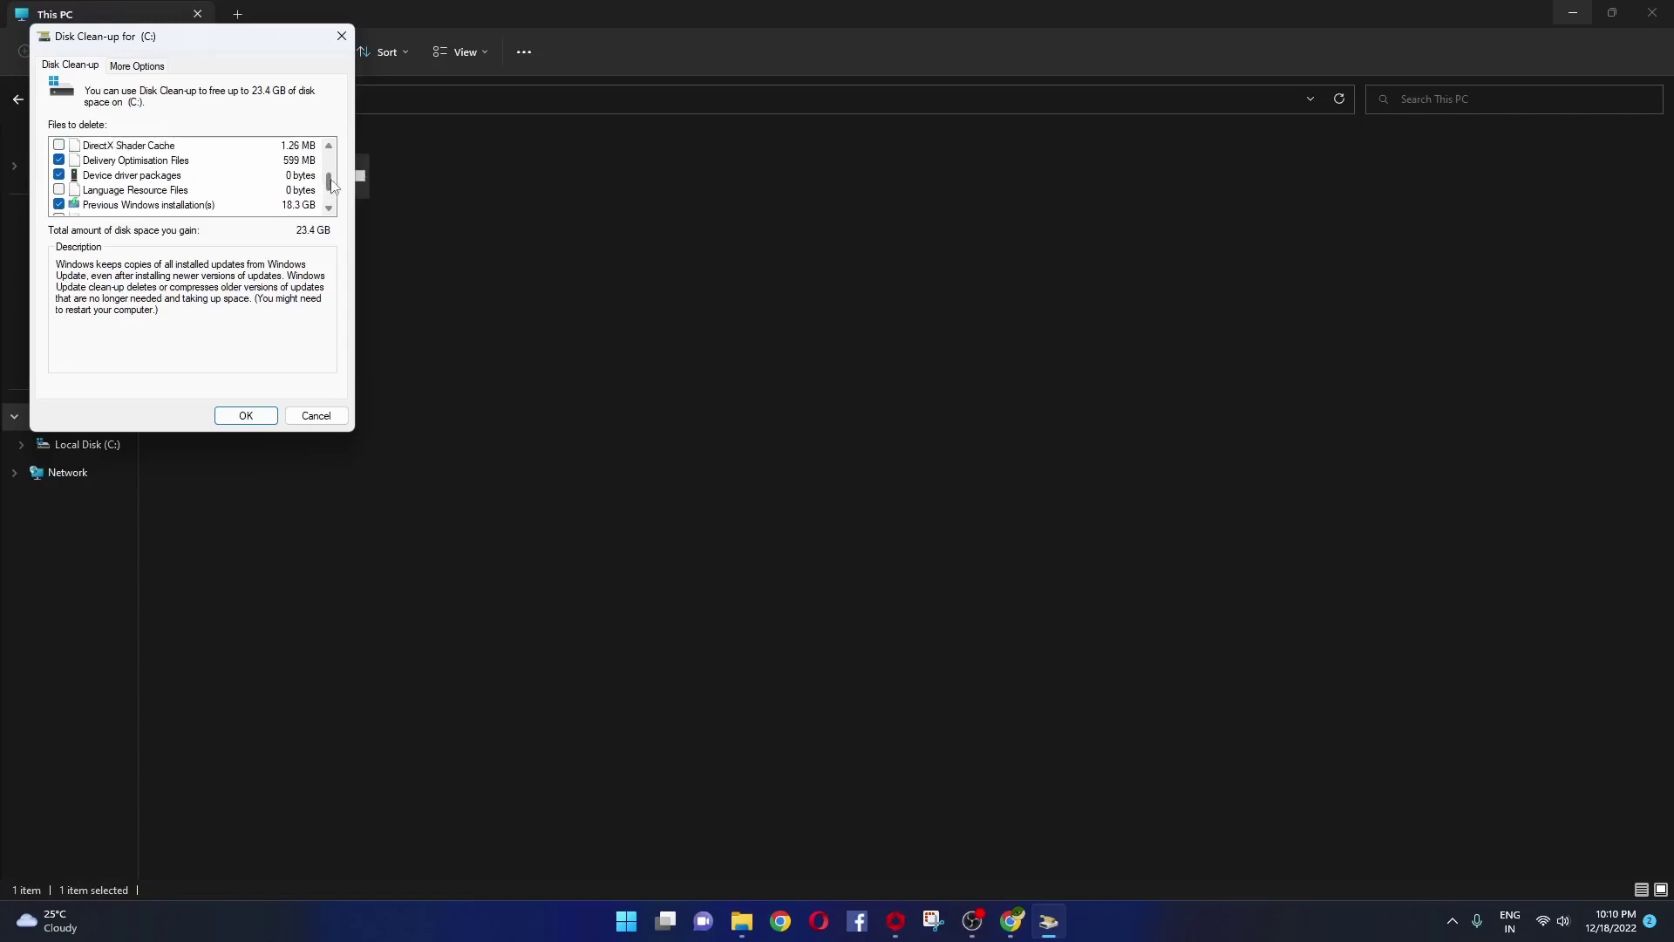
scroll(332, 183, up, 1)
scroll(332, 180, up, 4)
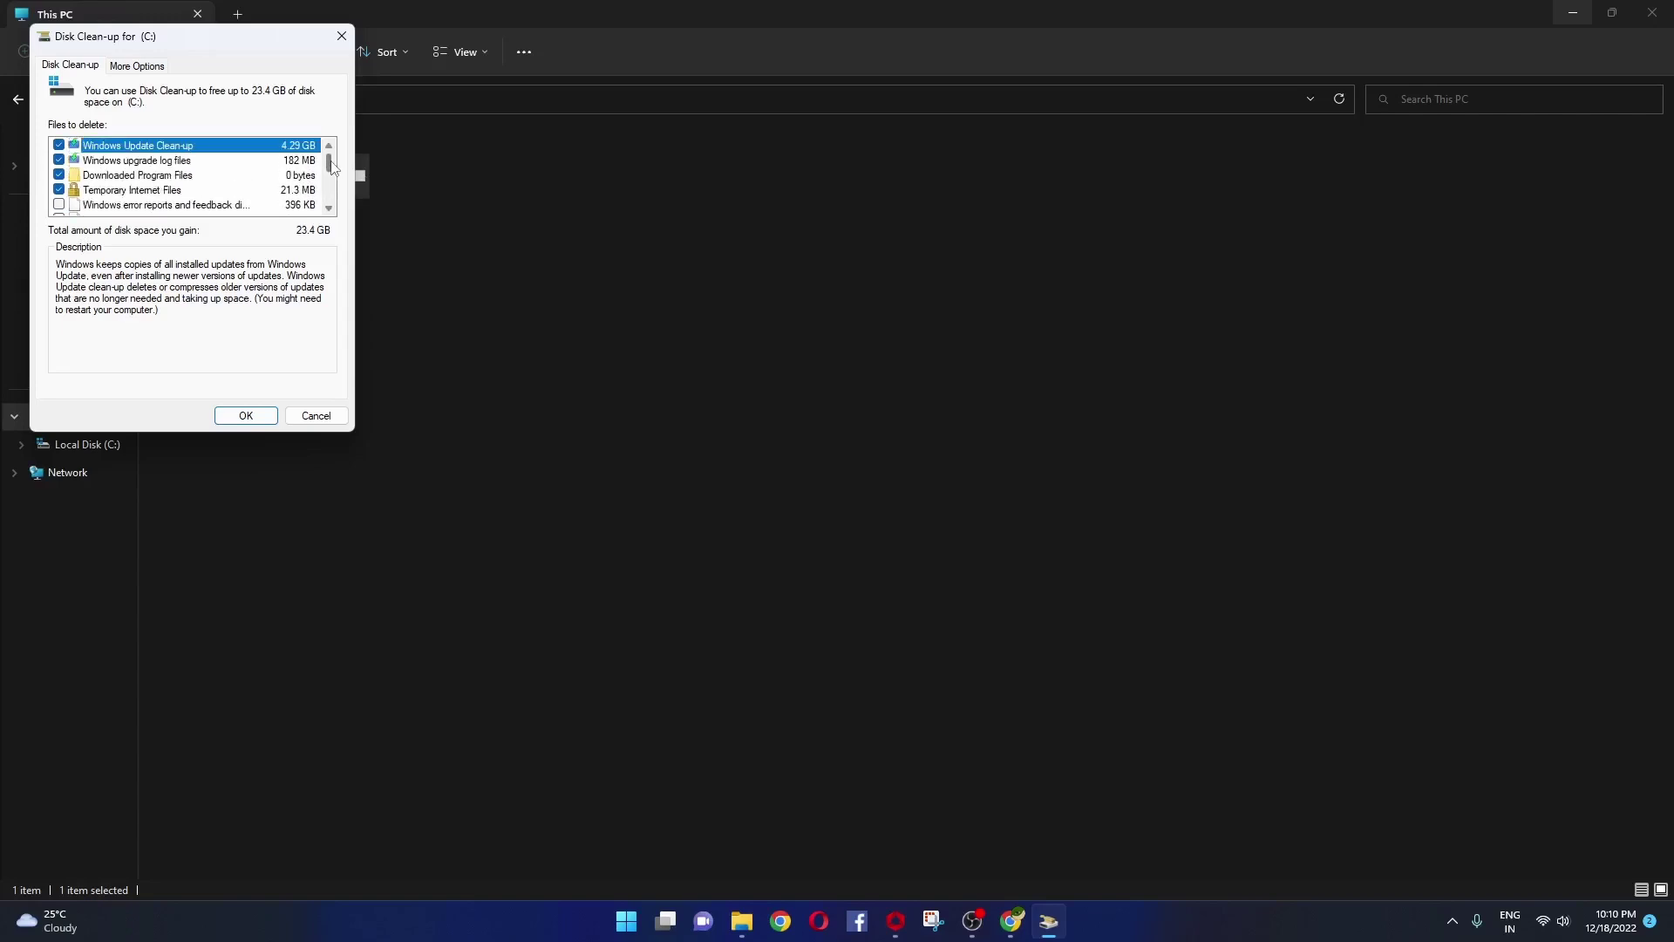
Include Delivery Optimisation Files in the selection and permanently delete all marked files, agreeing to remove the previous Windows installations
scroll(332, 174, down, 3)
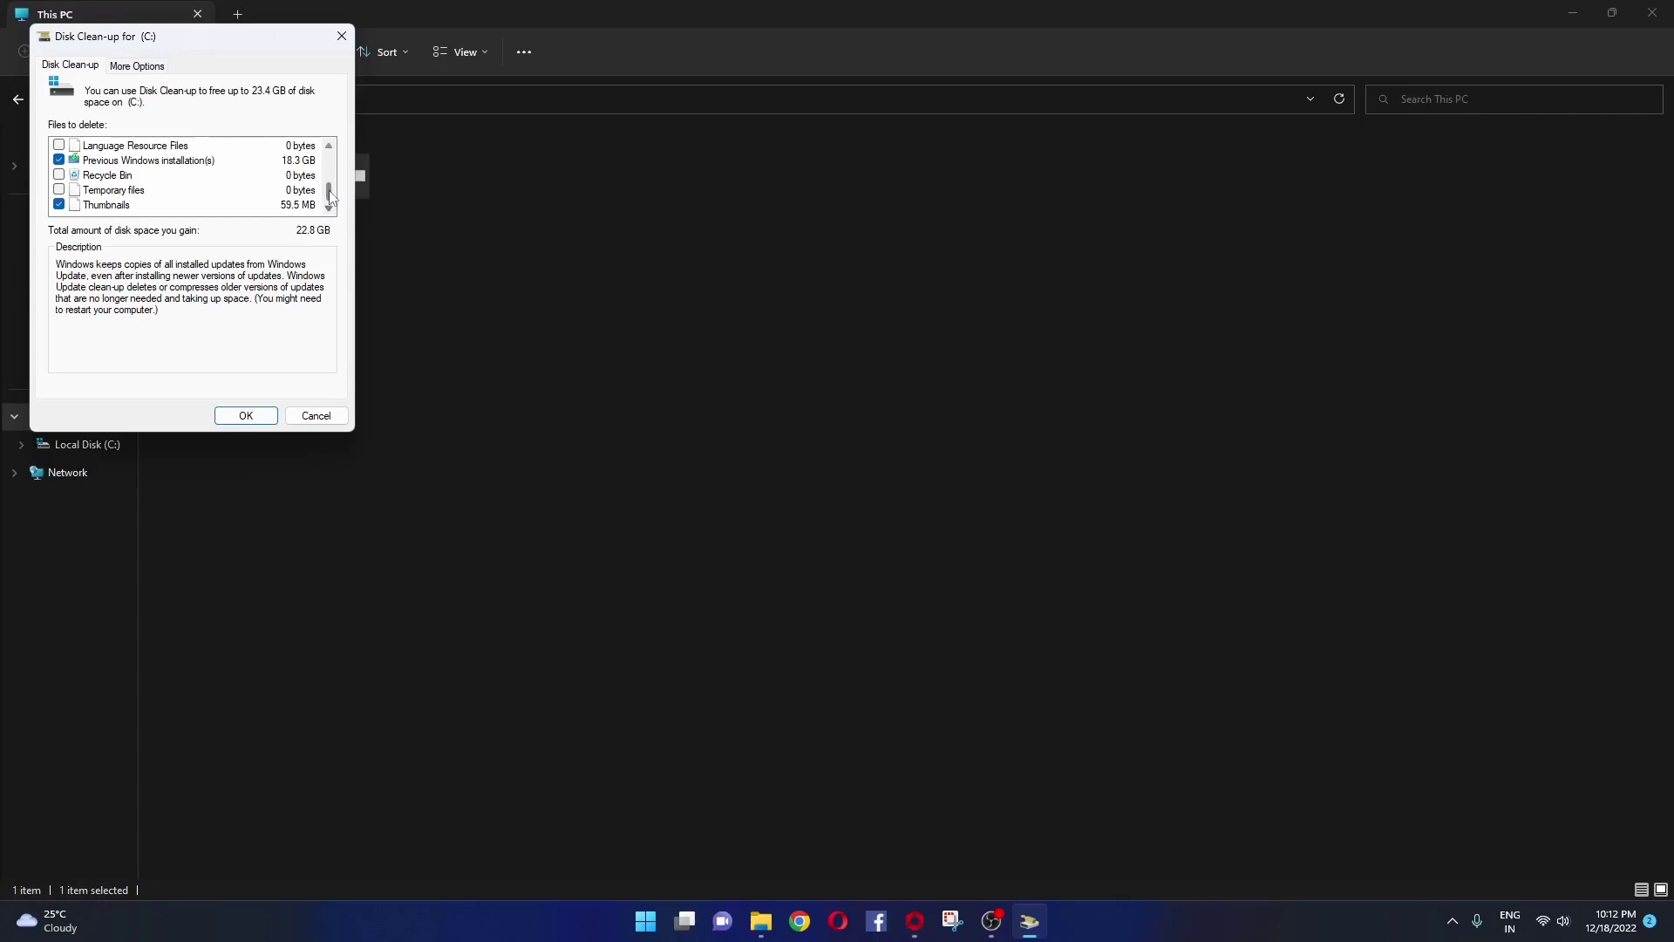
scroll(330, 195, up, 1)
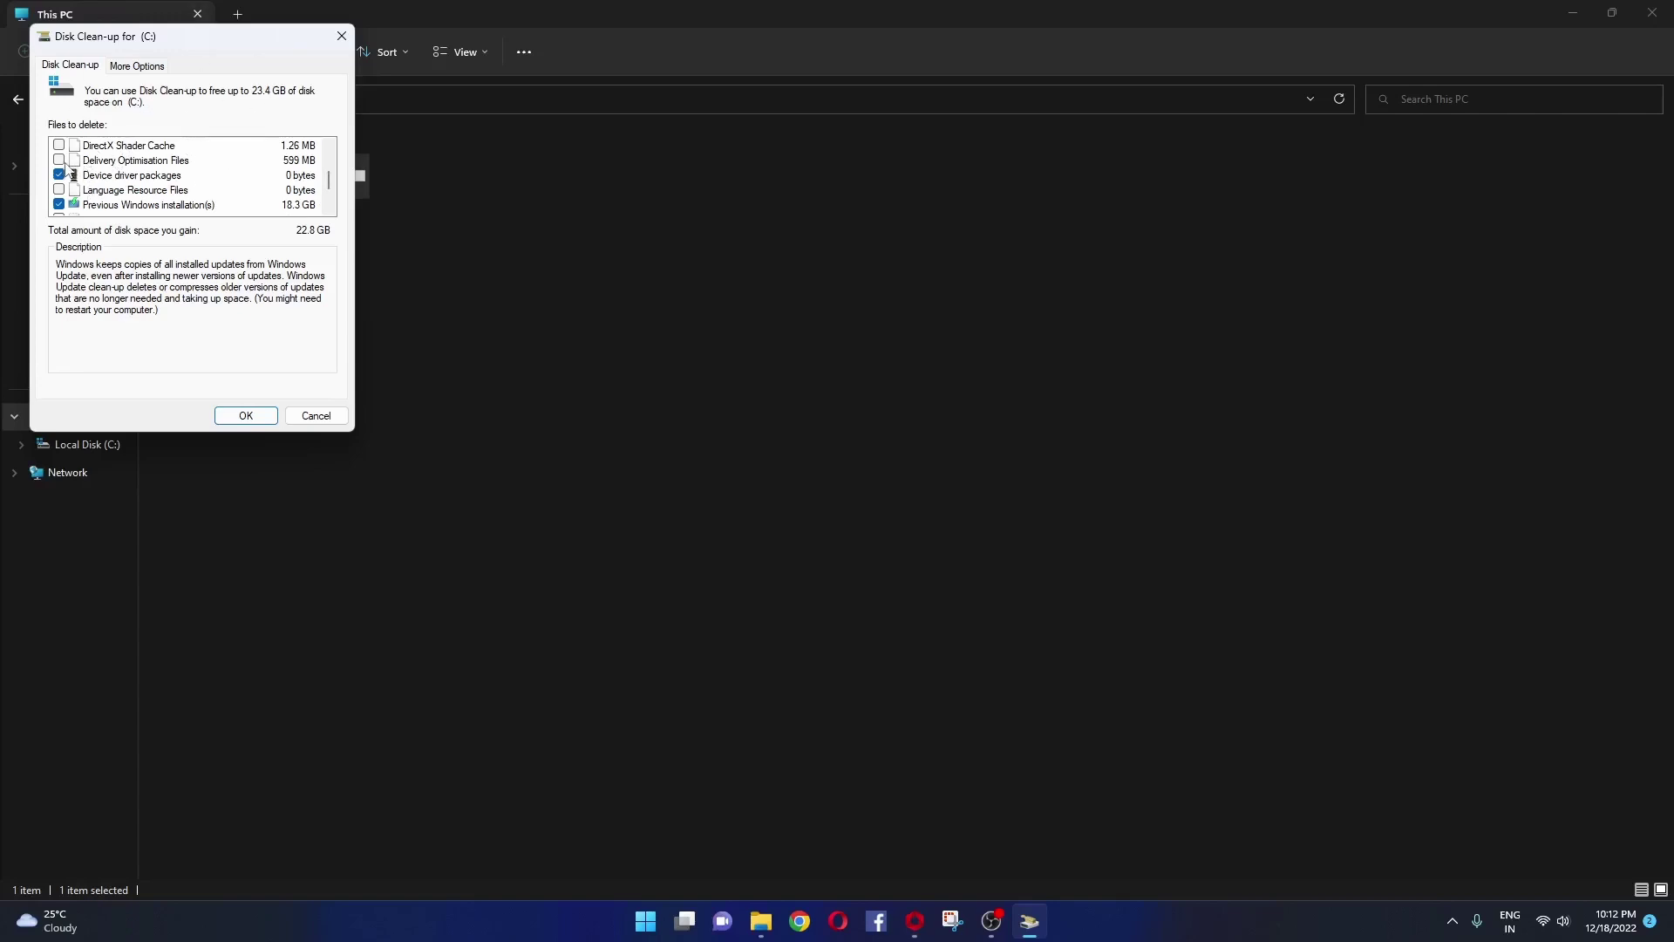
click(66, 163)
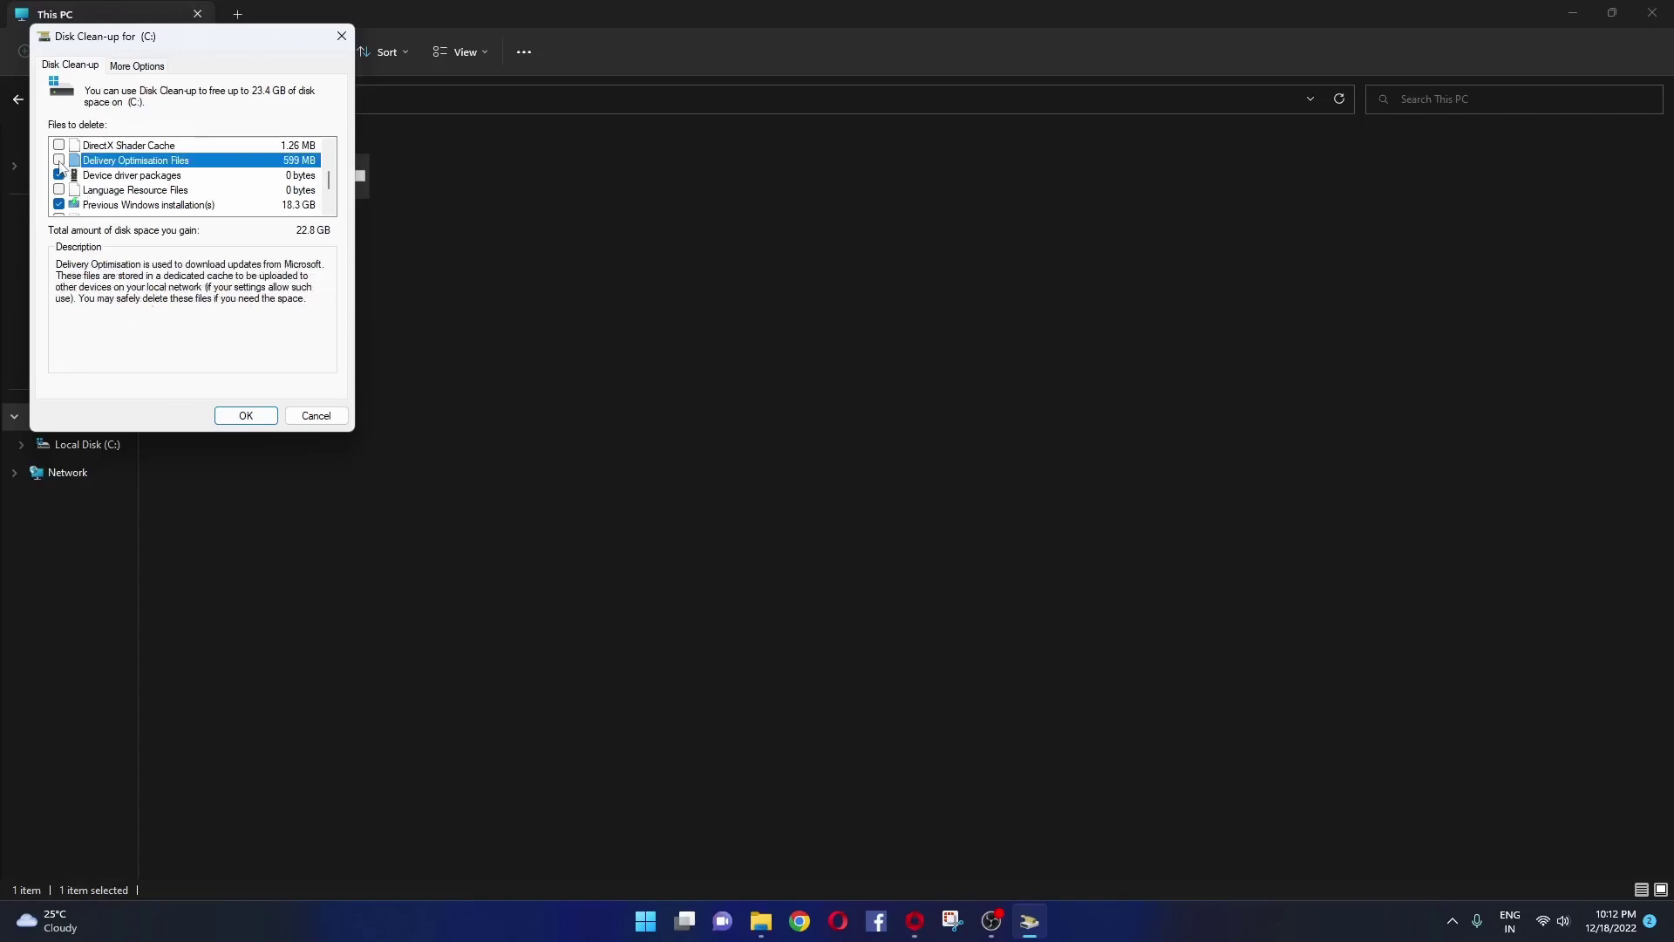
click(58, 161)
click(272, 416)
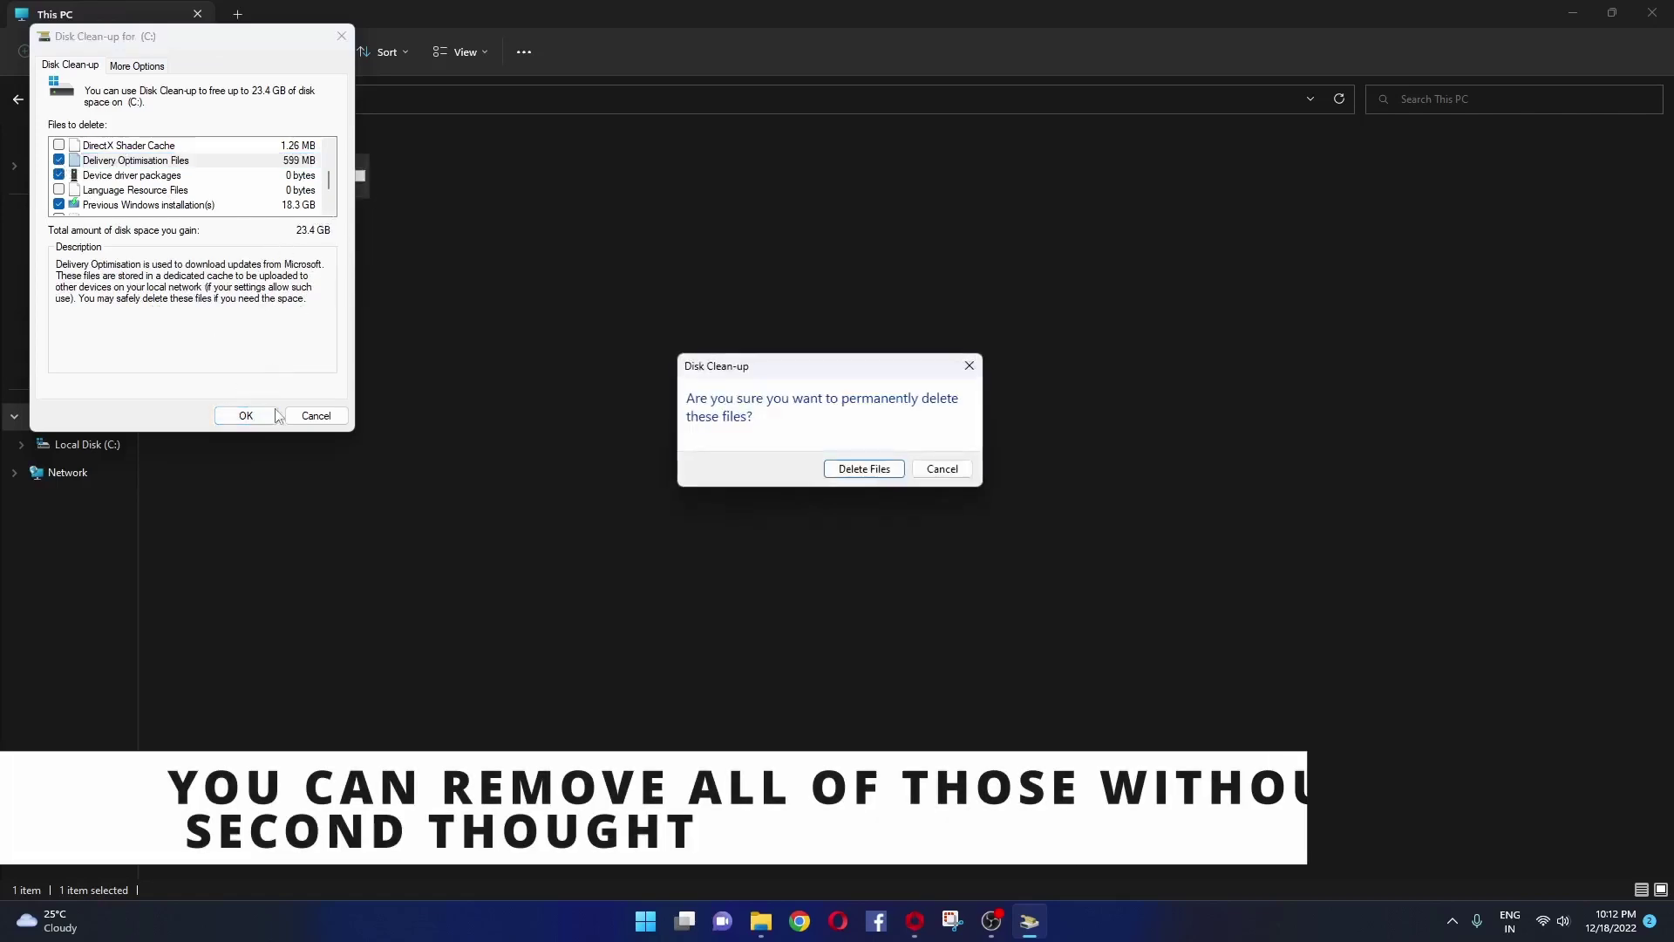
click(866, 470)
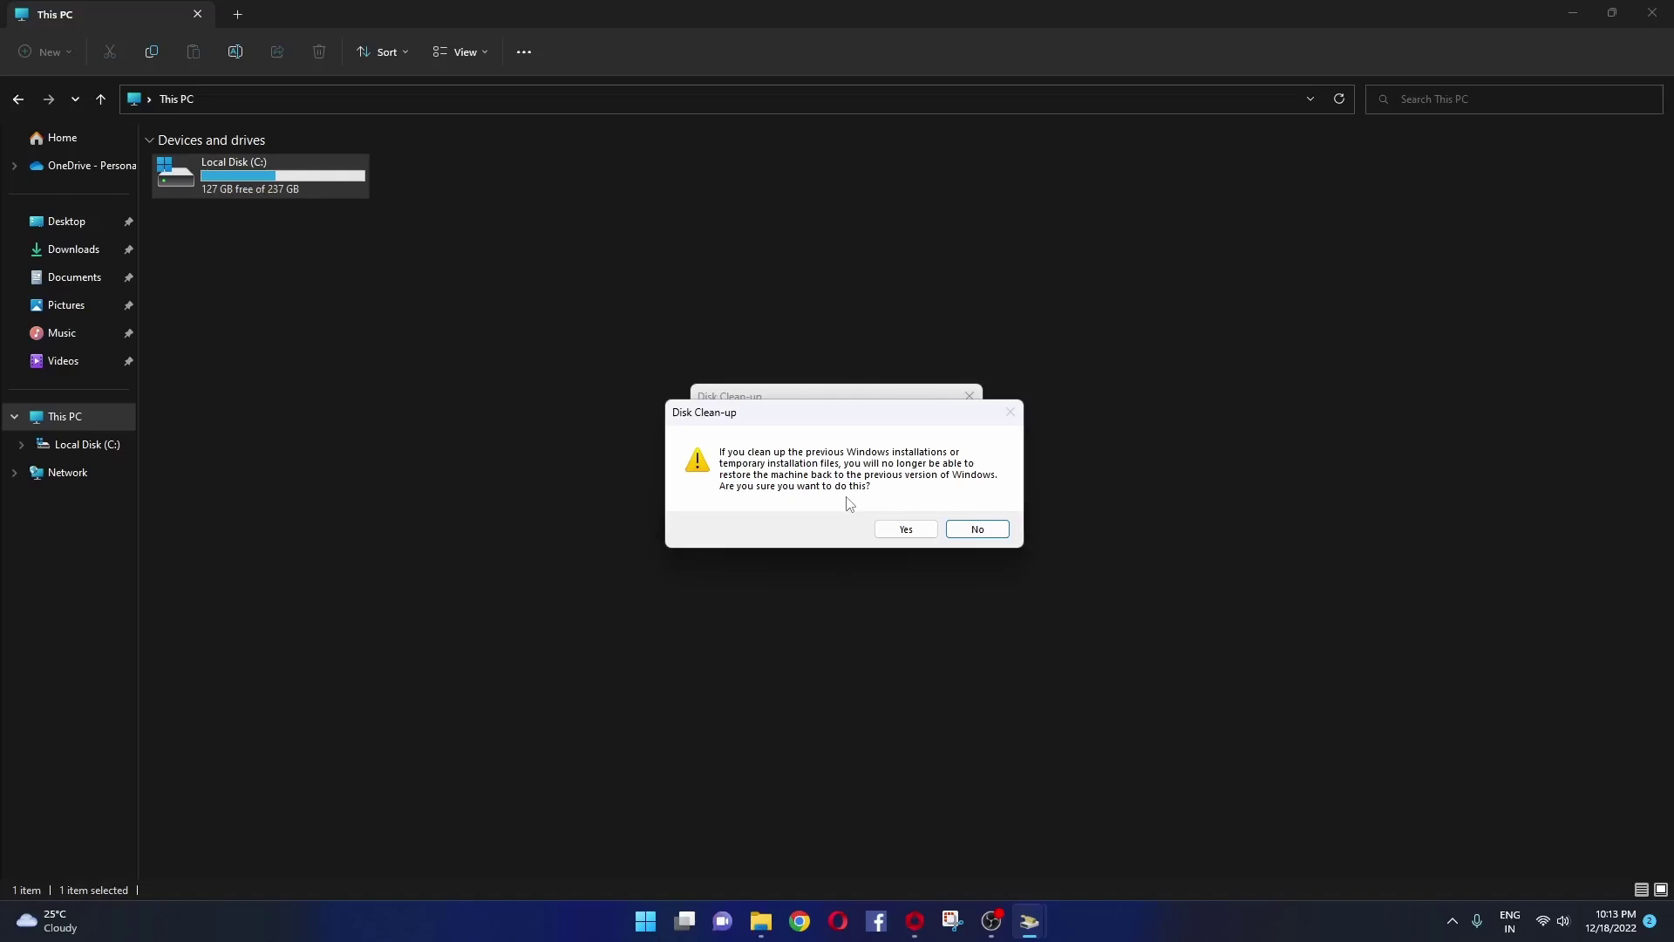
click(907, 529)
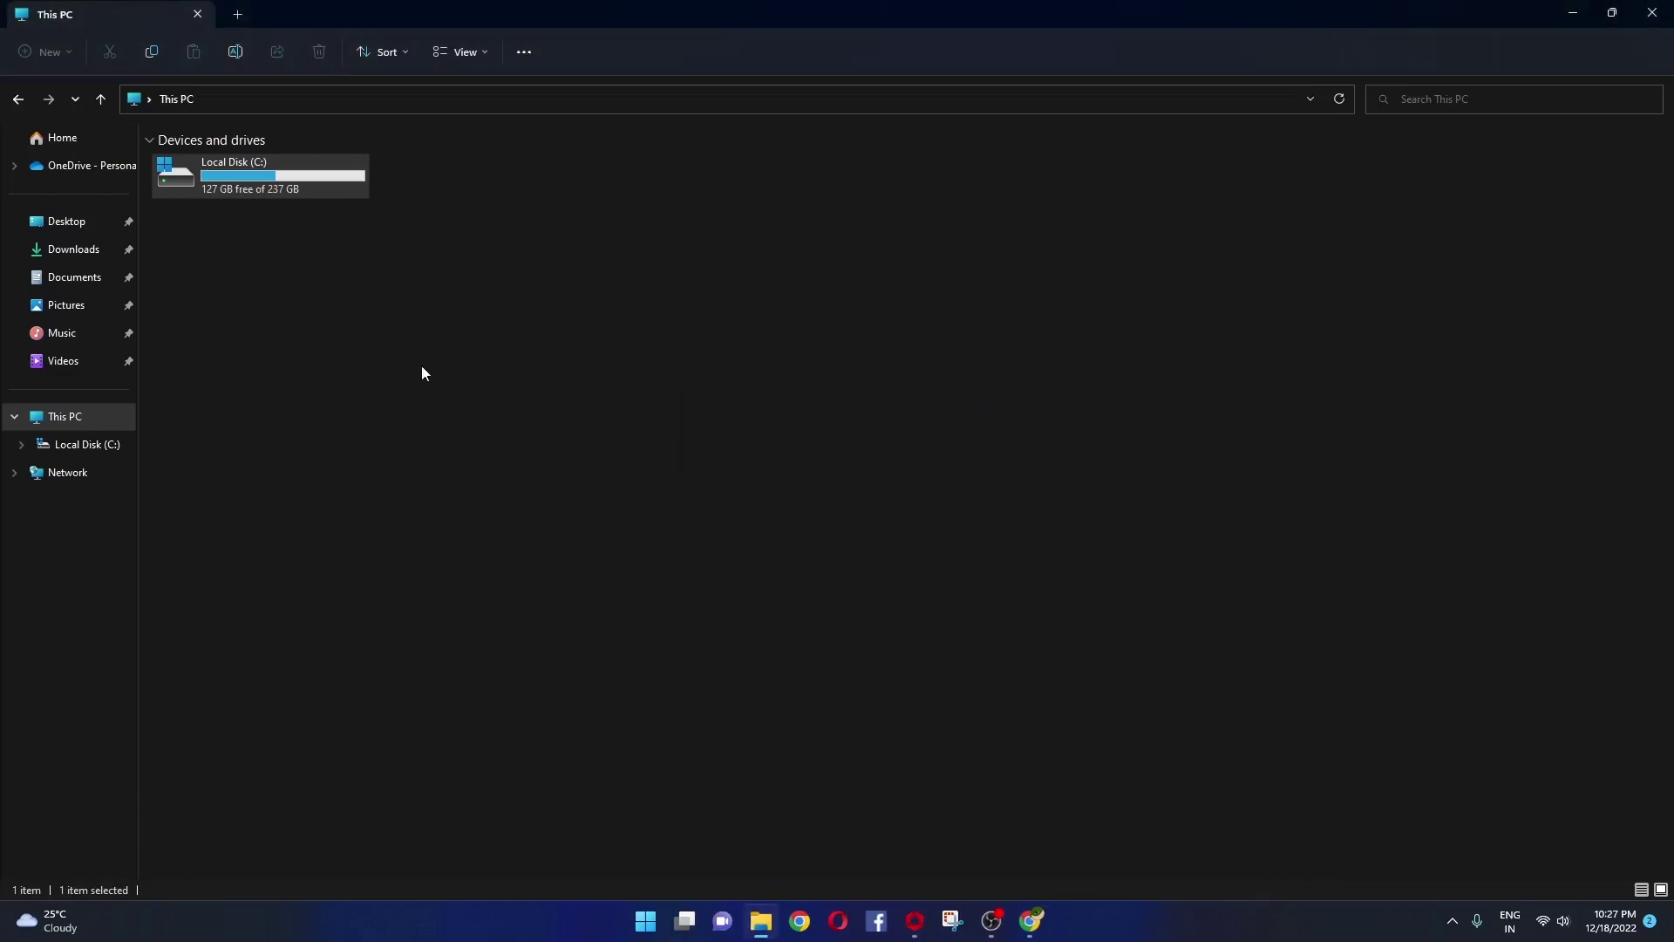
Open Local Disk (C:) and check whether the Windows.old folder is still listed
double_click(279, 185)
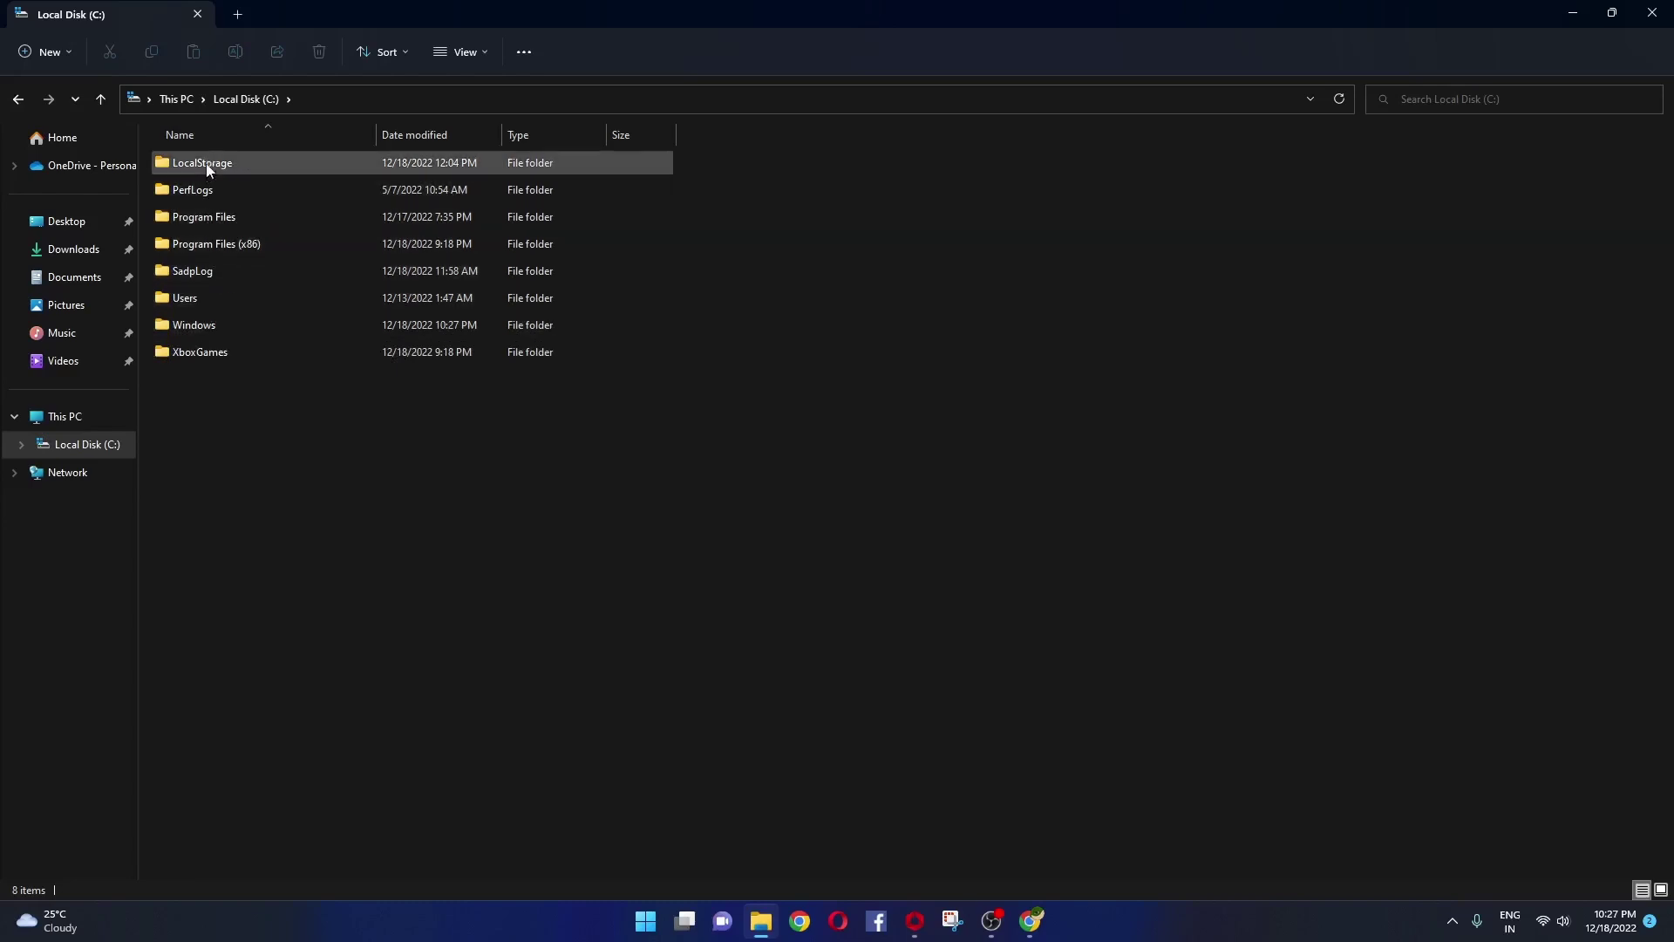
right_click(385, 534)
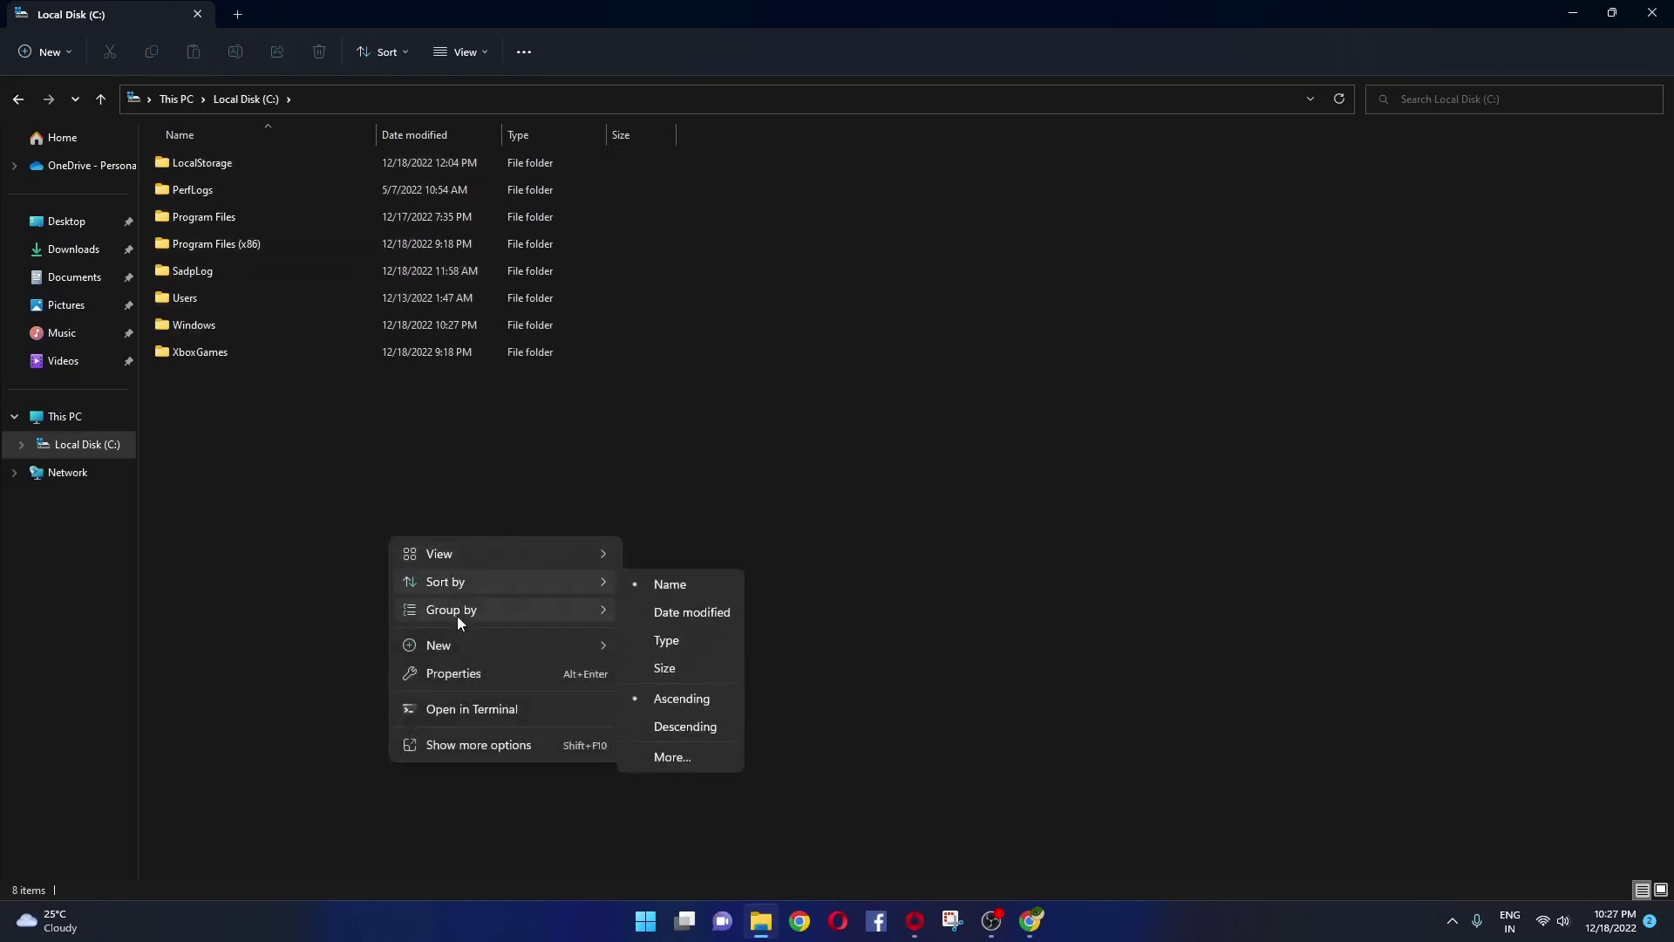
click(347, 365)
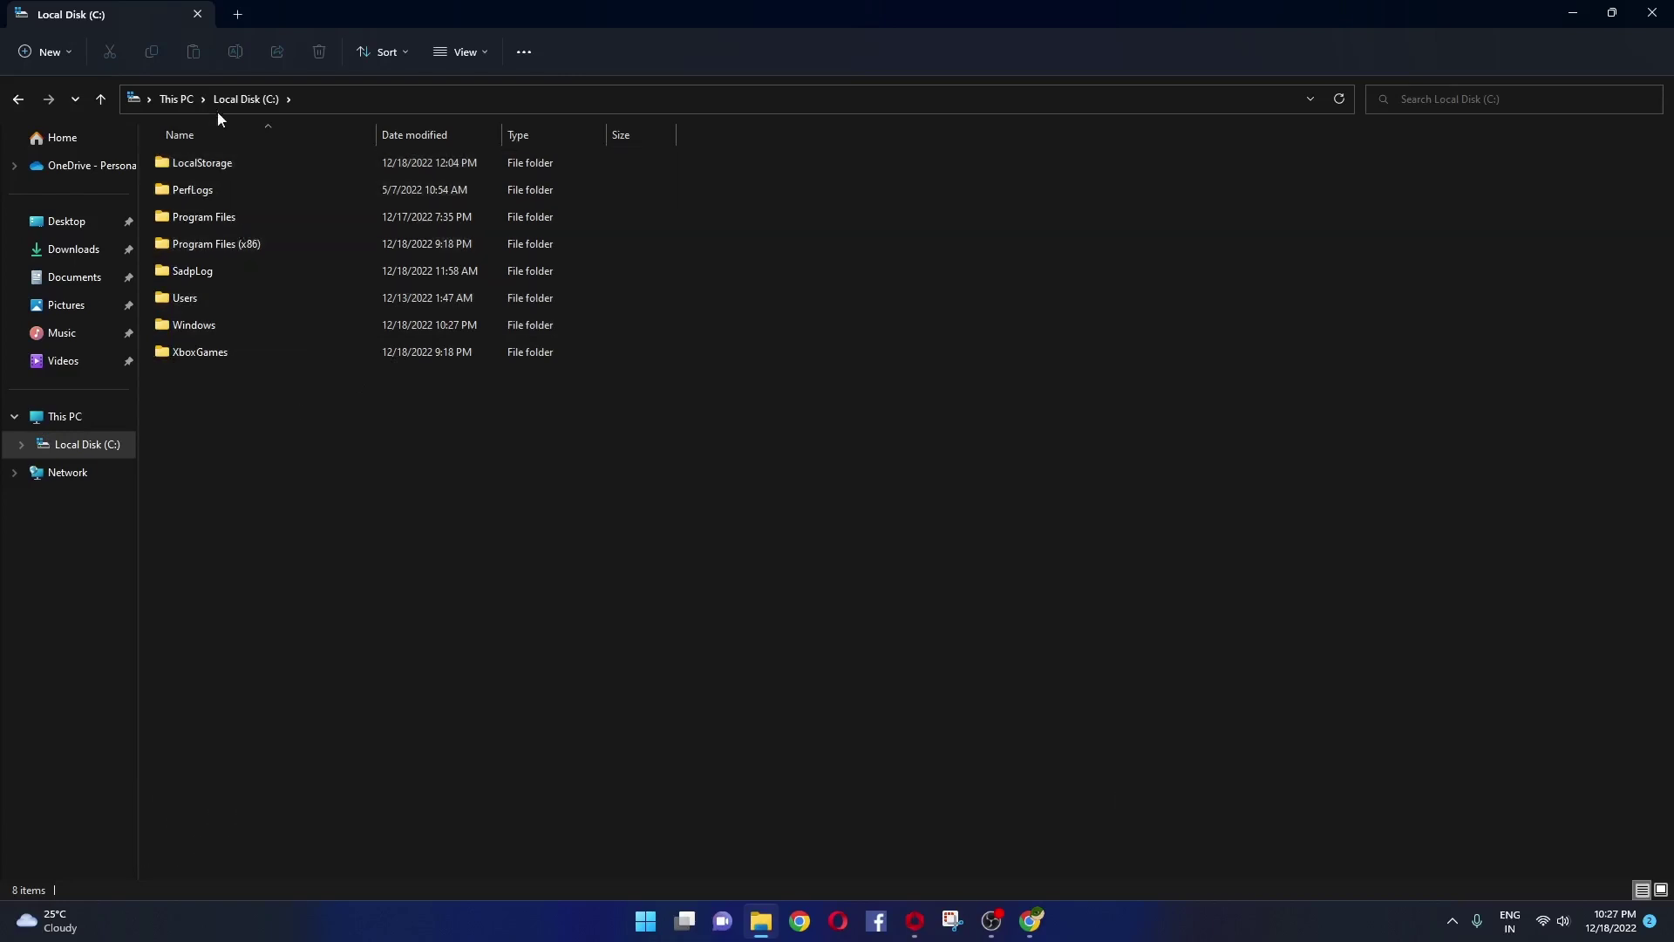
Check the C: drive's free space in This PC, and open CCleaner past its welcome screen
click(176, 98)
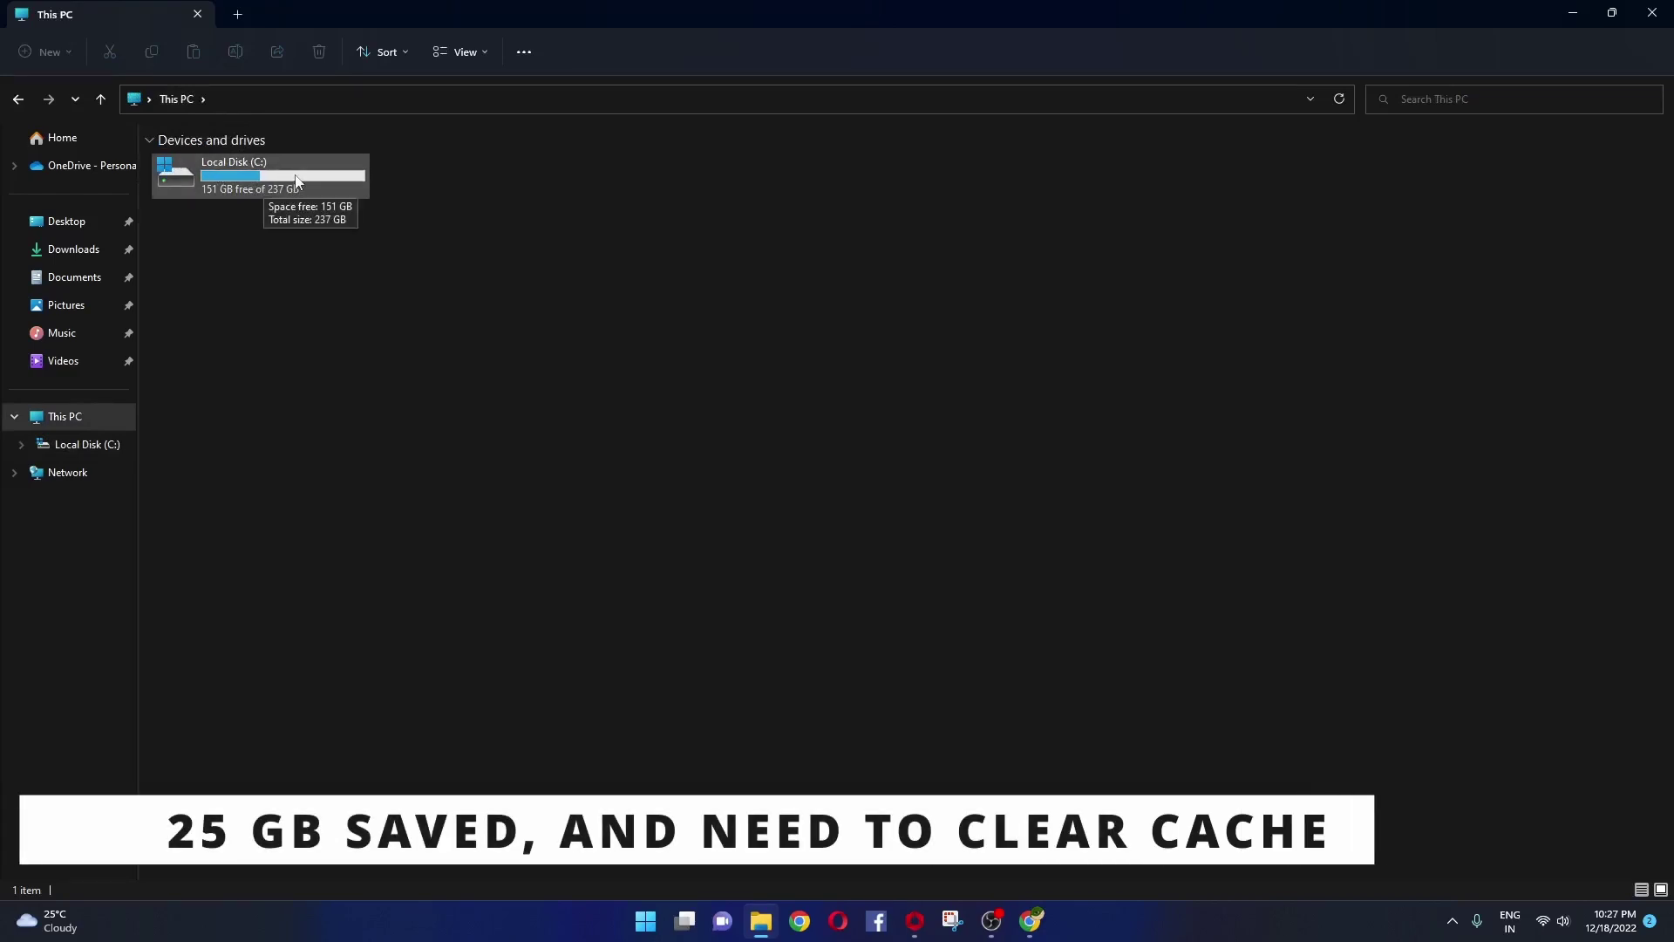
click(646, 921)
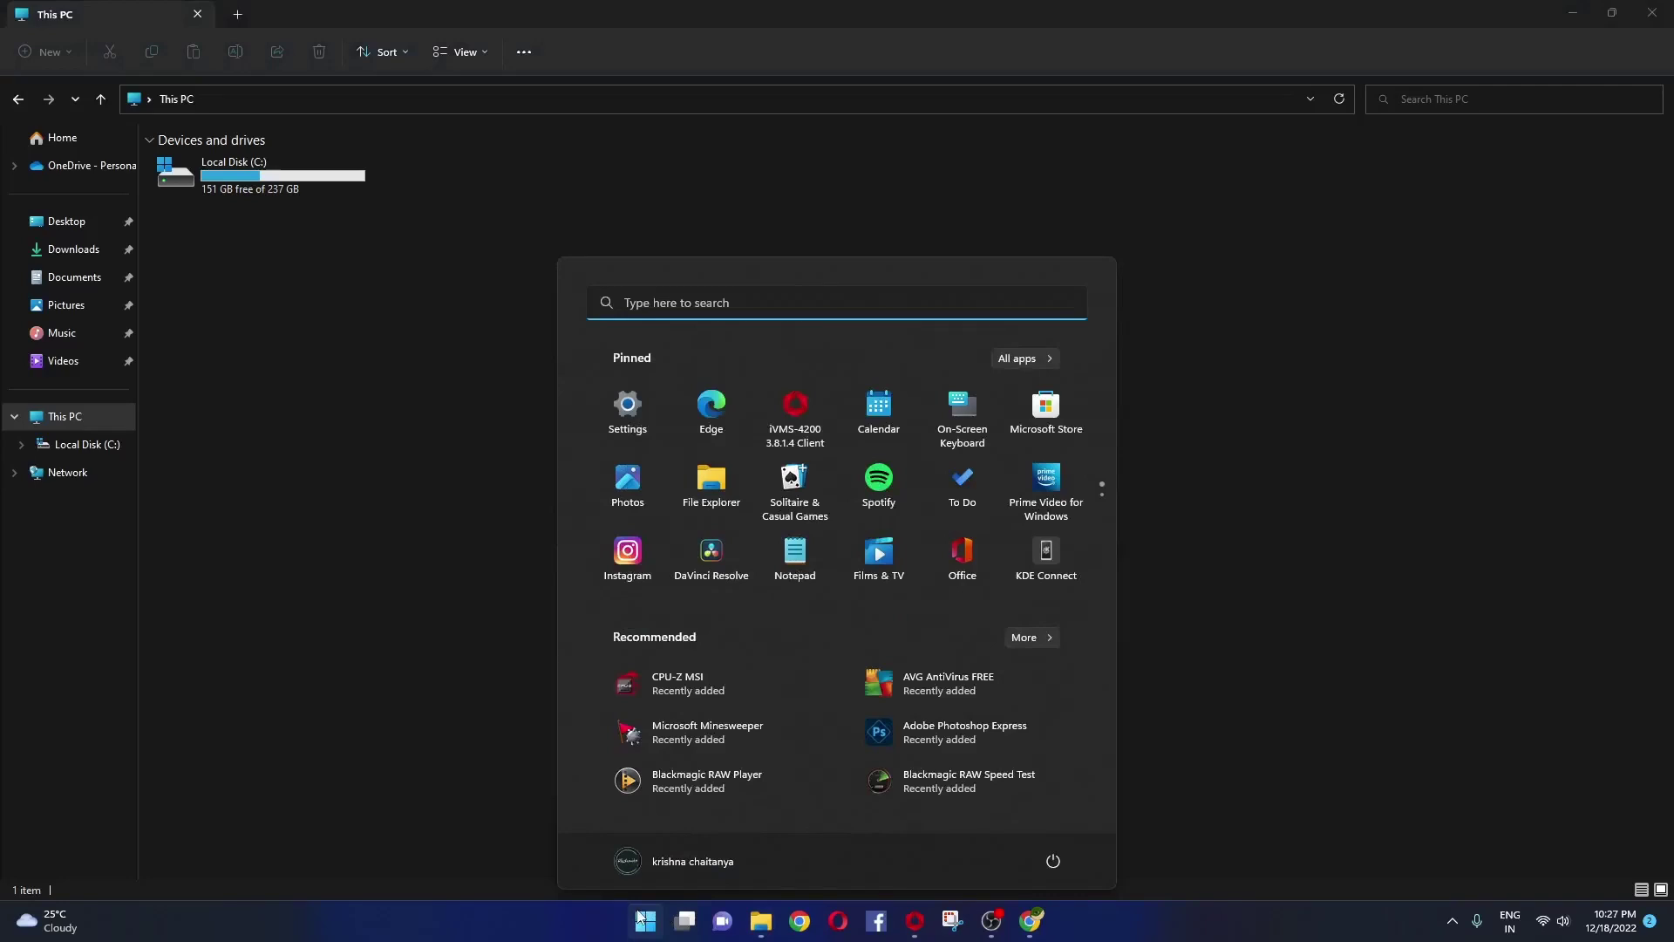
text(cc)
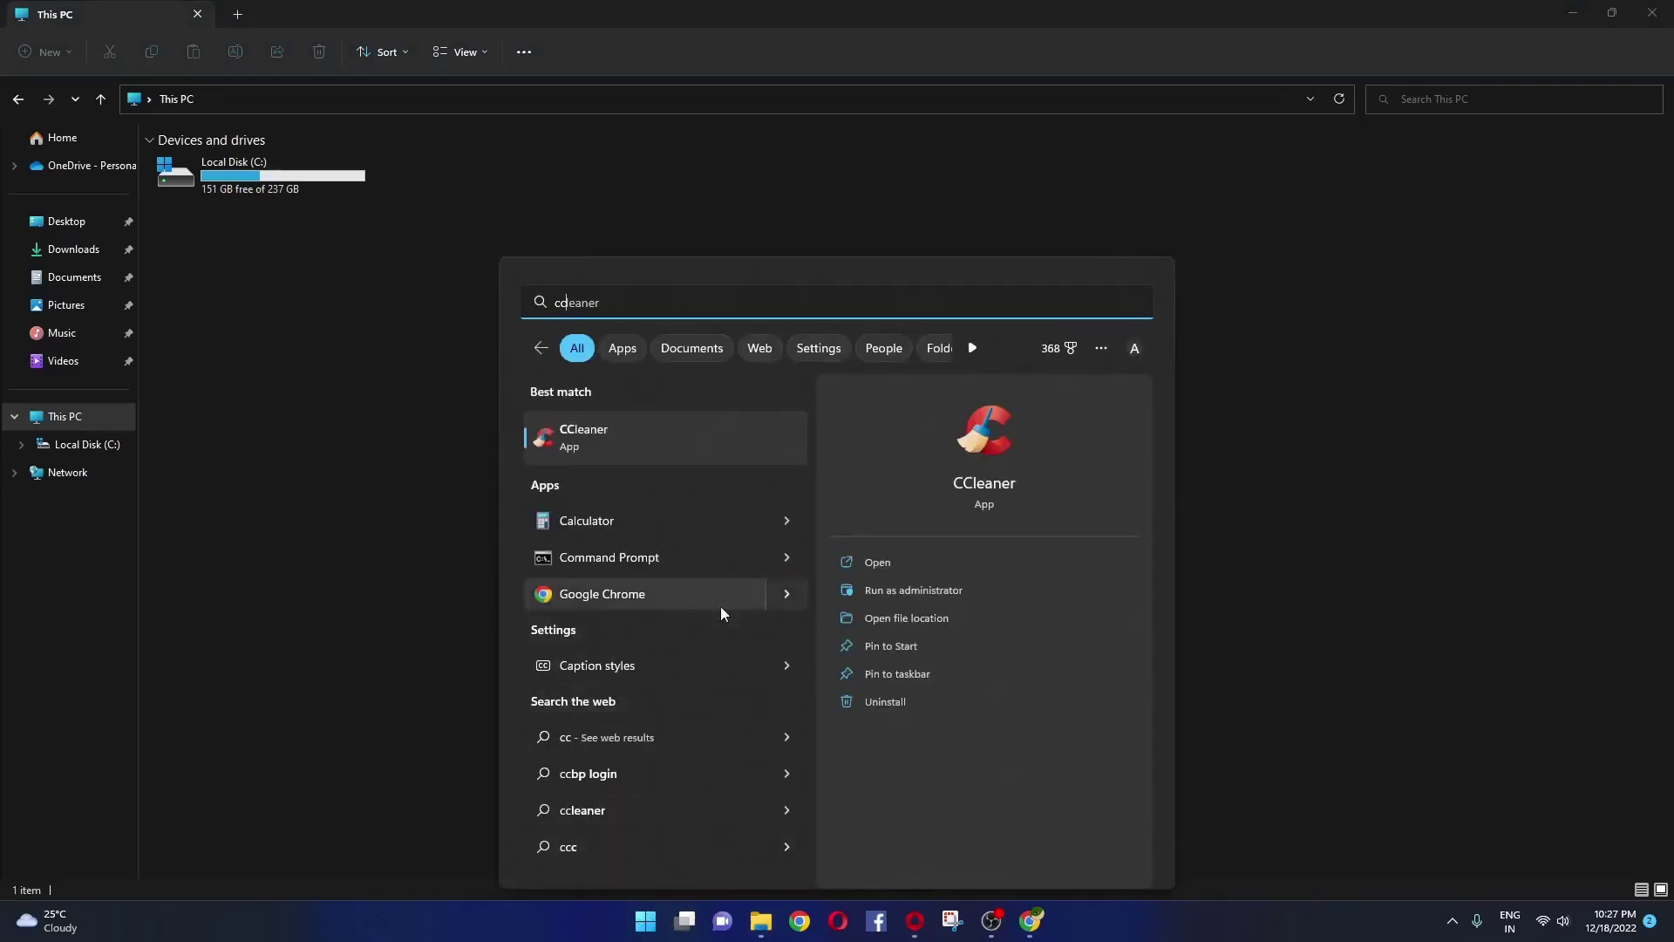
click(614, 435)
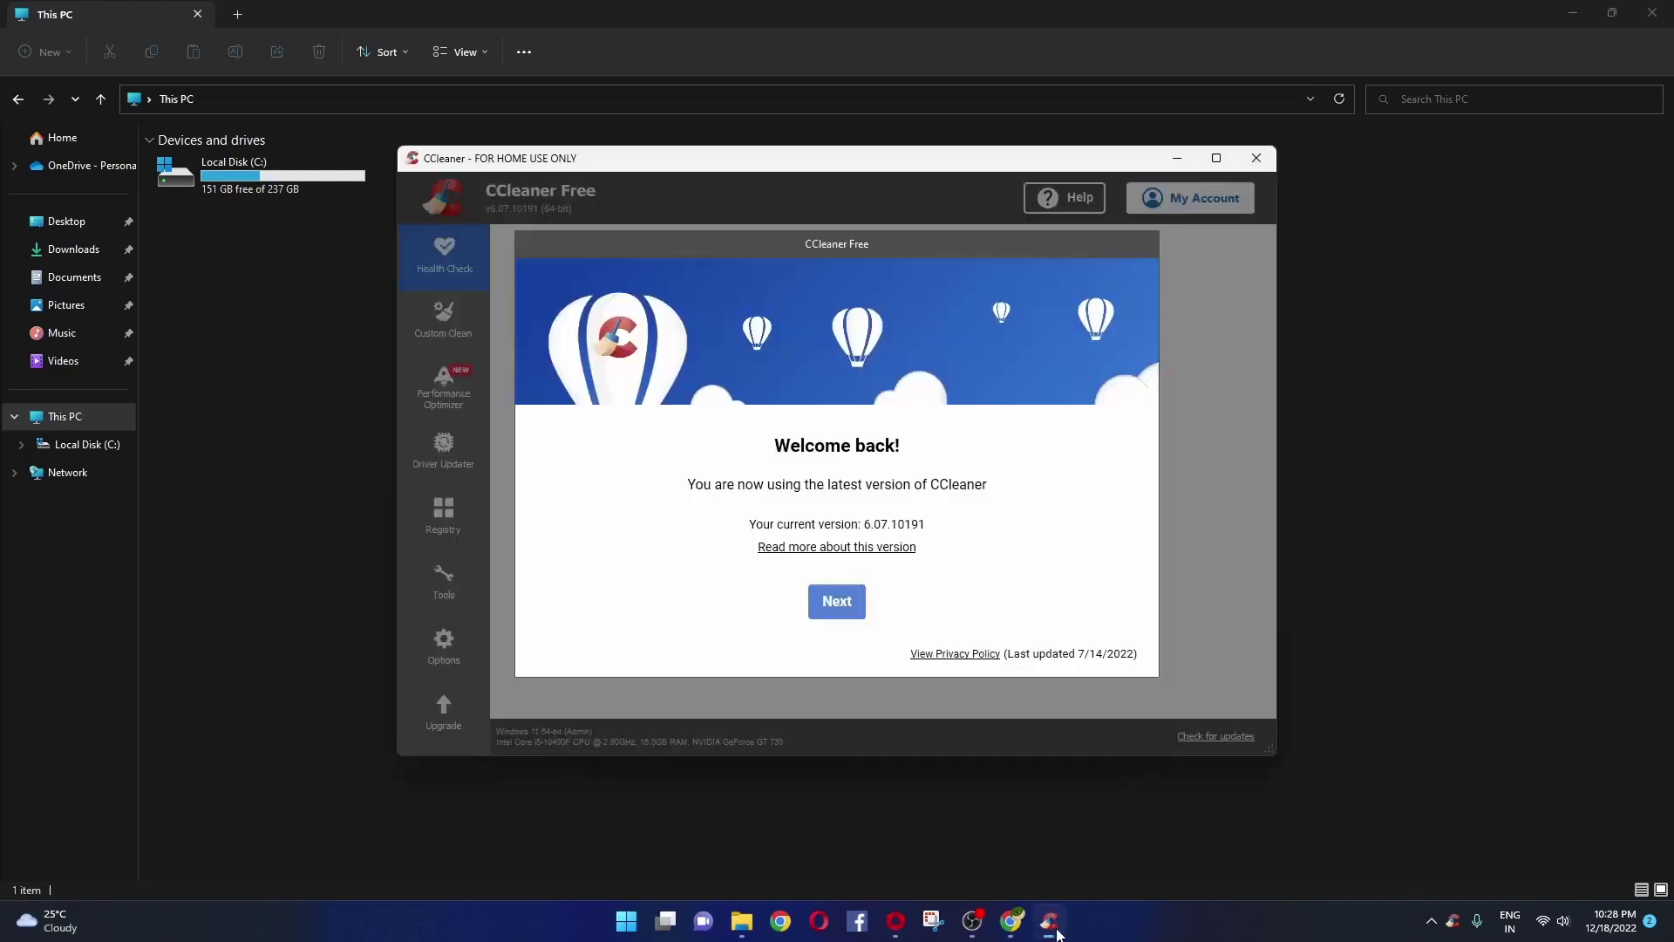
click(837, 598)
Run a Custom Clean on the preselected items, declining to close Google Chrome and agreeing to the remaining prompt
click(452, 325)
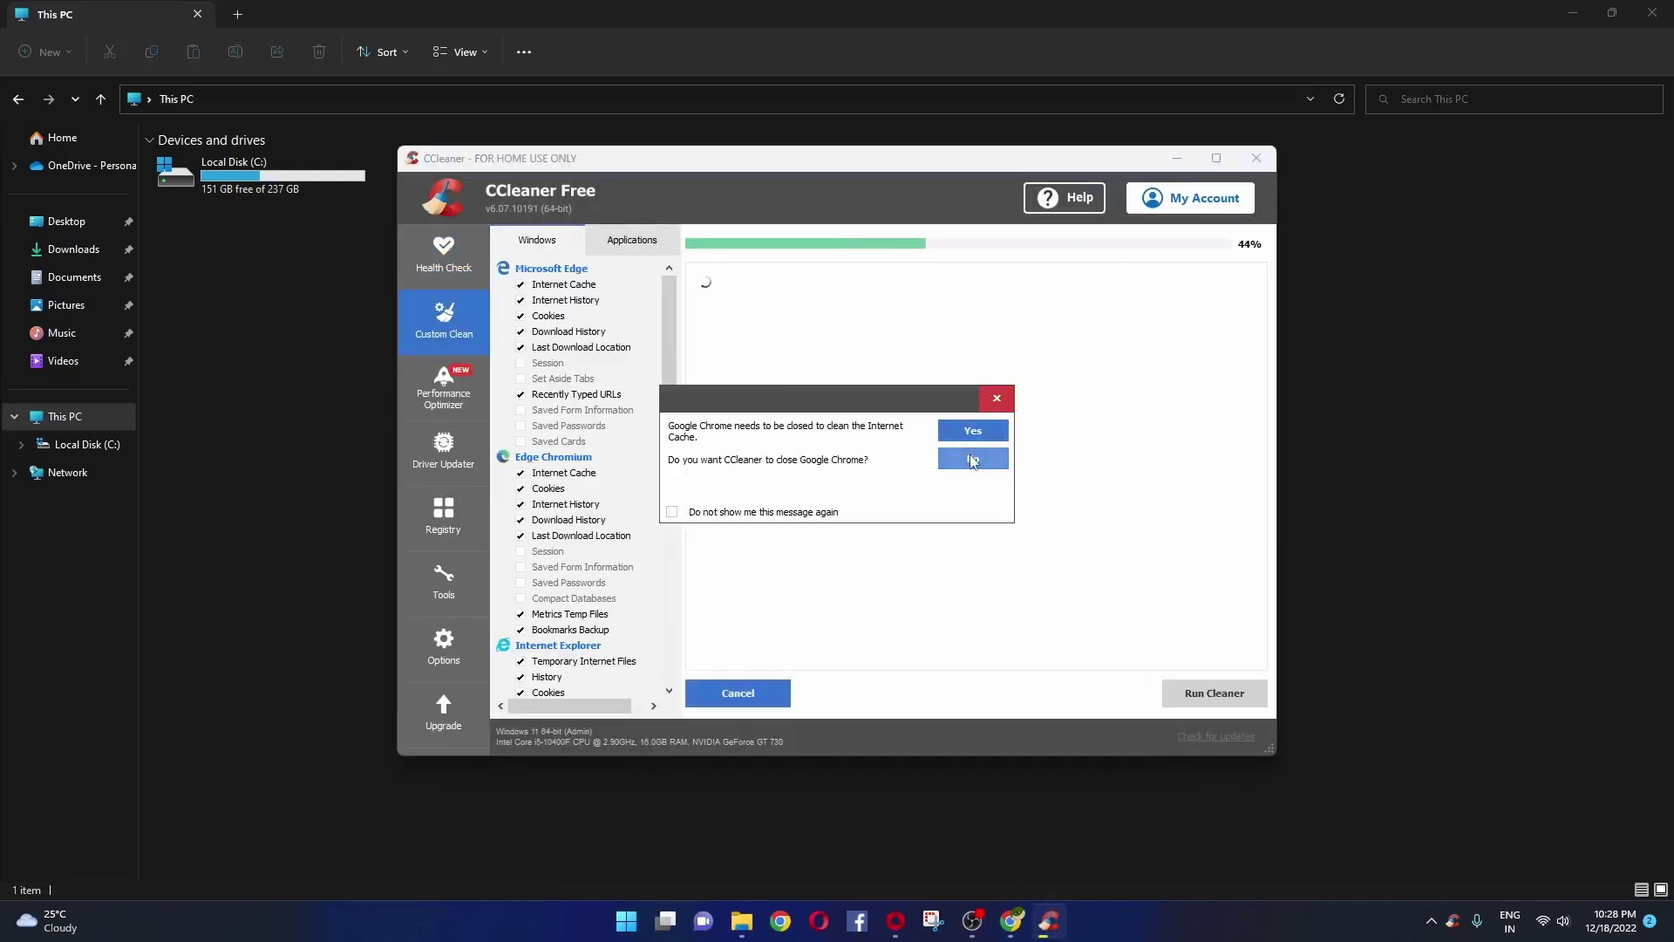
click(966, 457)
click(976, 432)
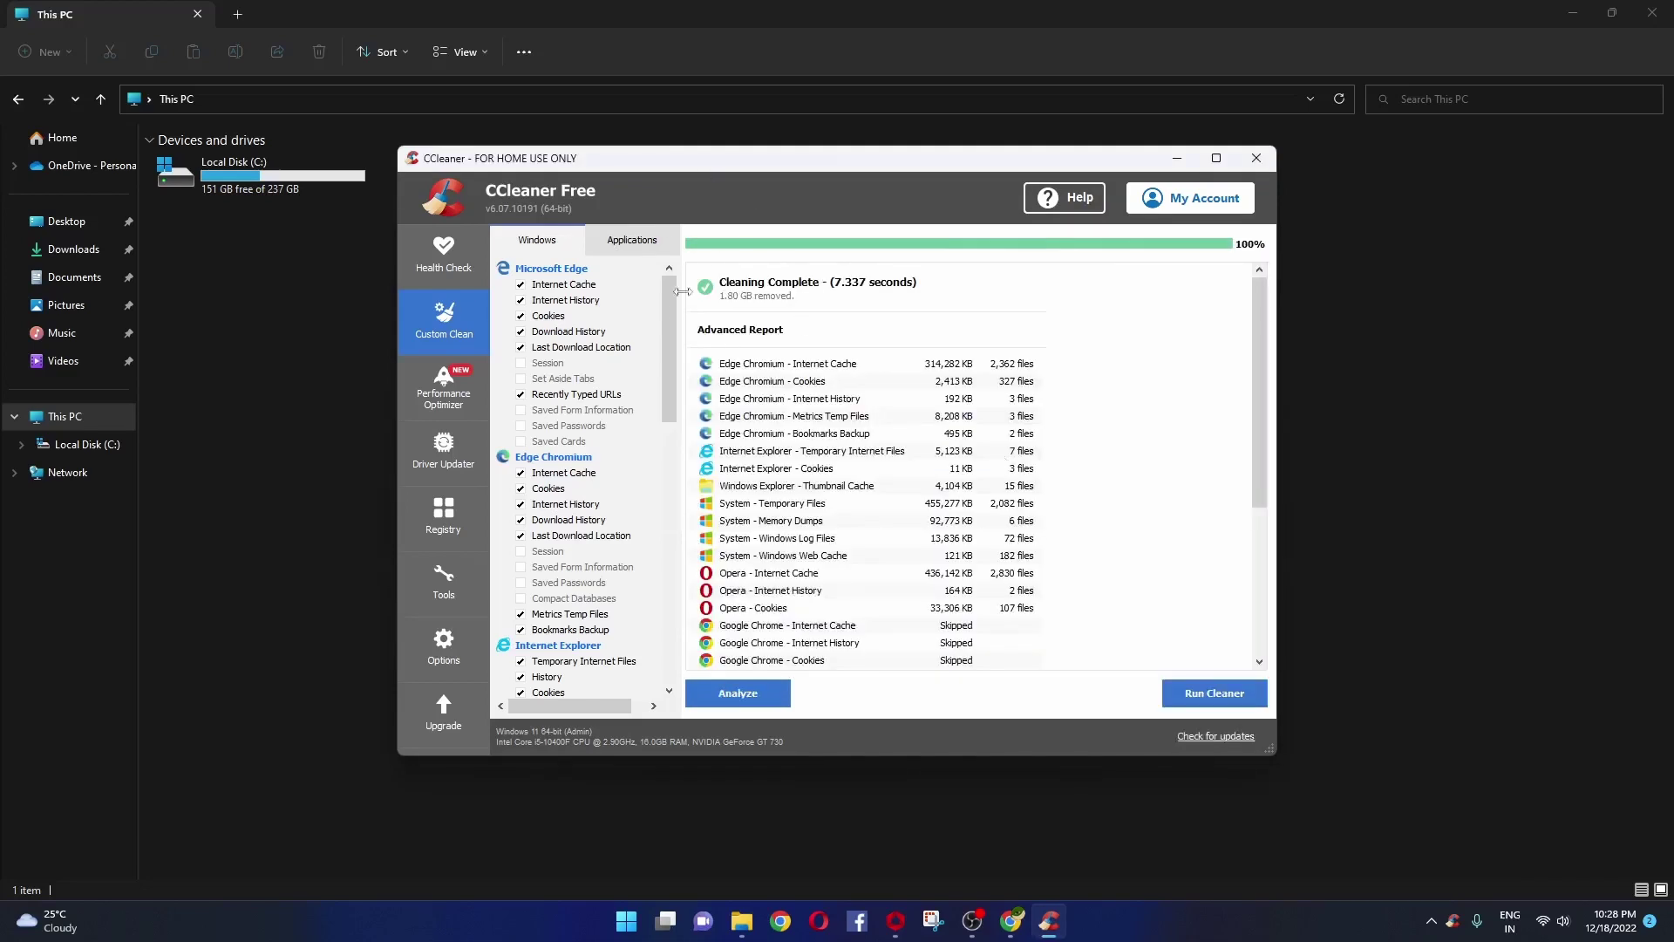
Close CCleaner and recheck Local Disk (C:) and its free space in File Explorer before closing that window too
click(1256, 158)
double_click(243, 167)
key(alt+Left)
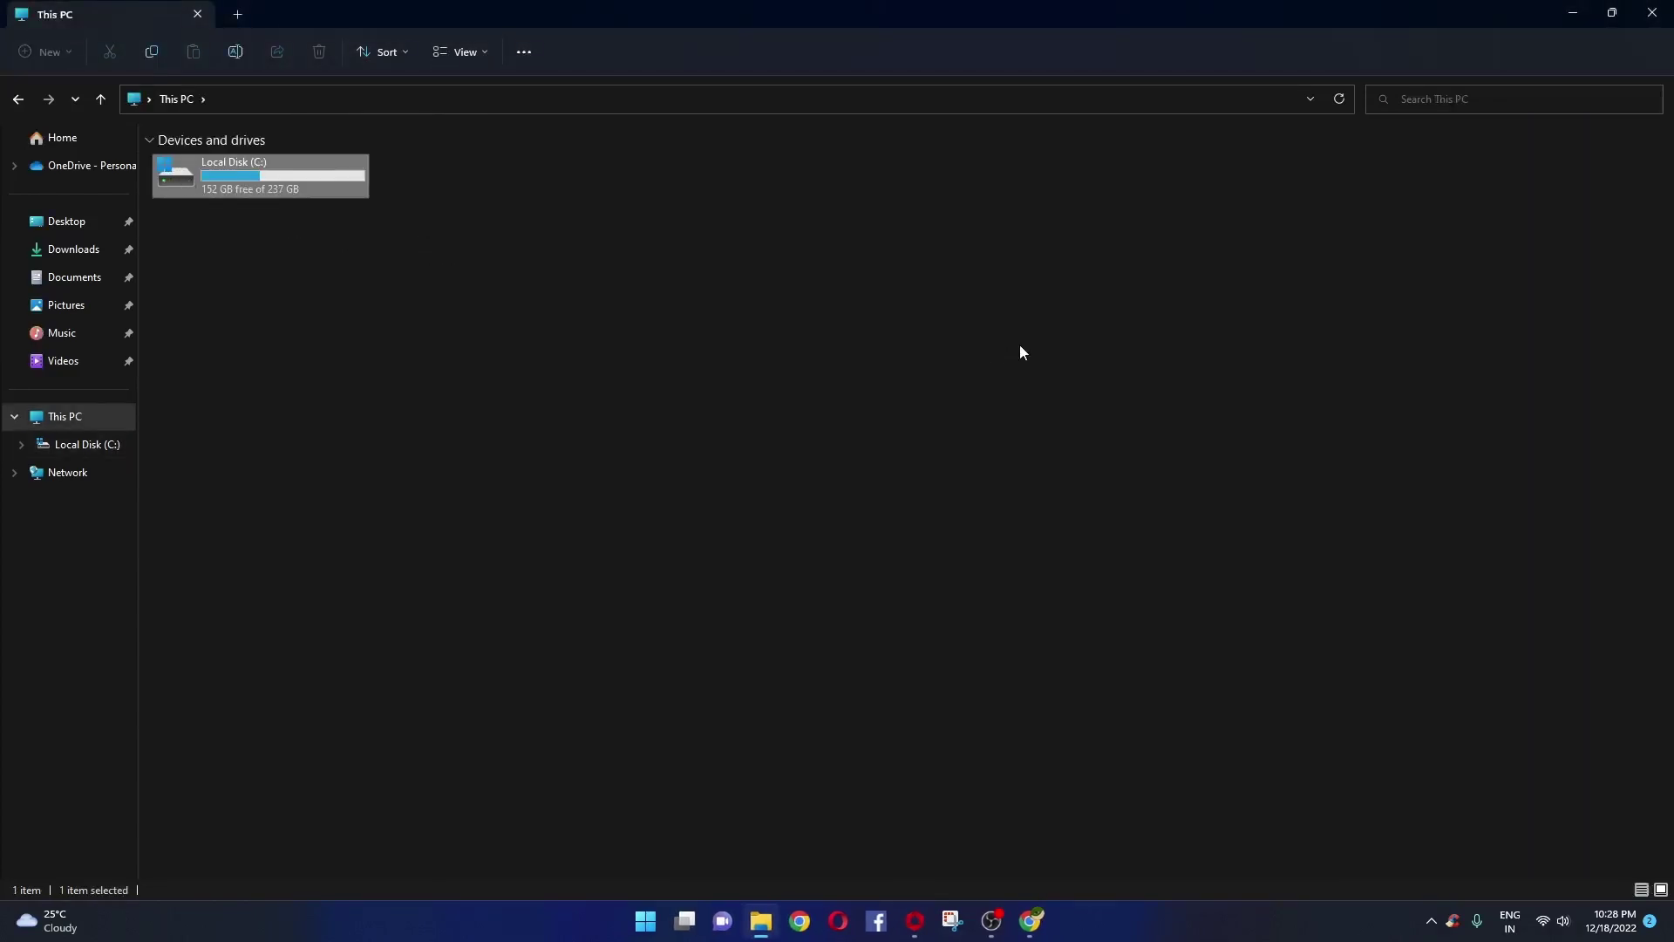
click(1652, 13)
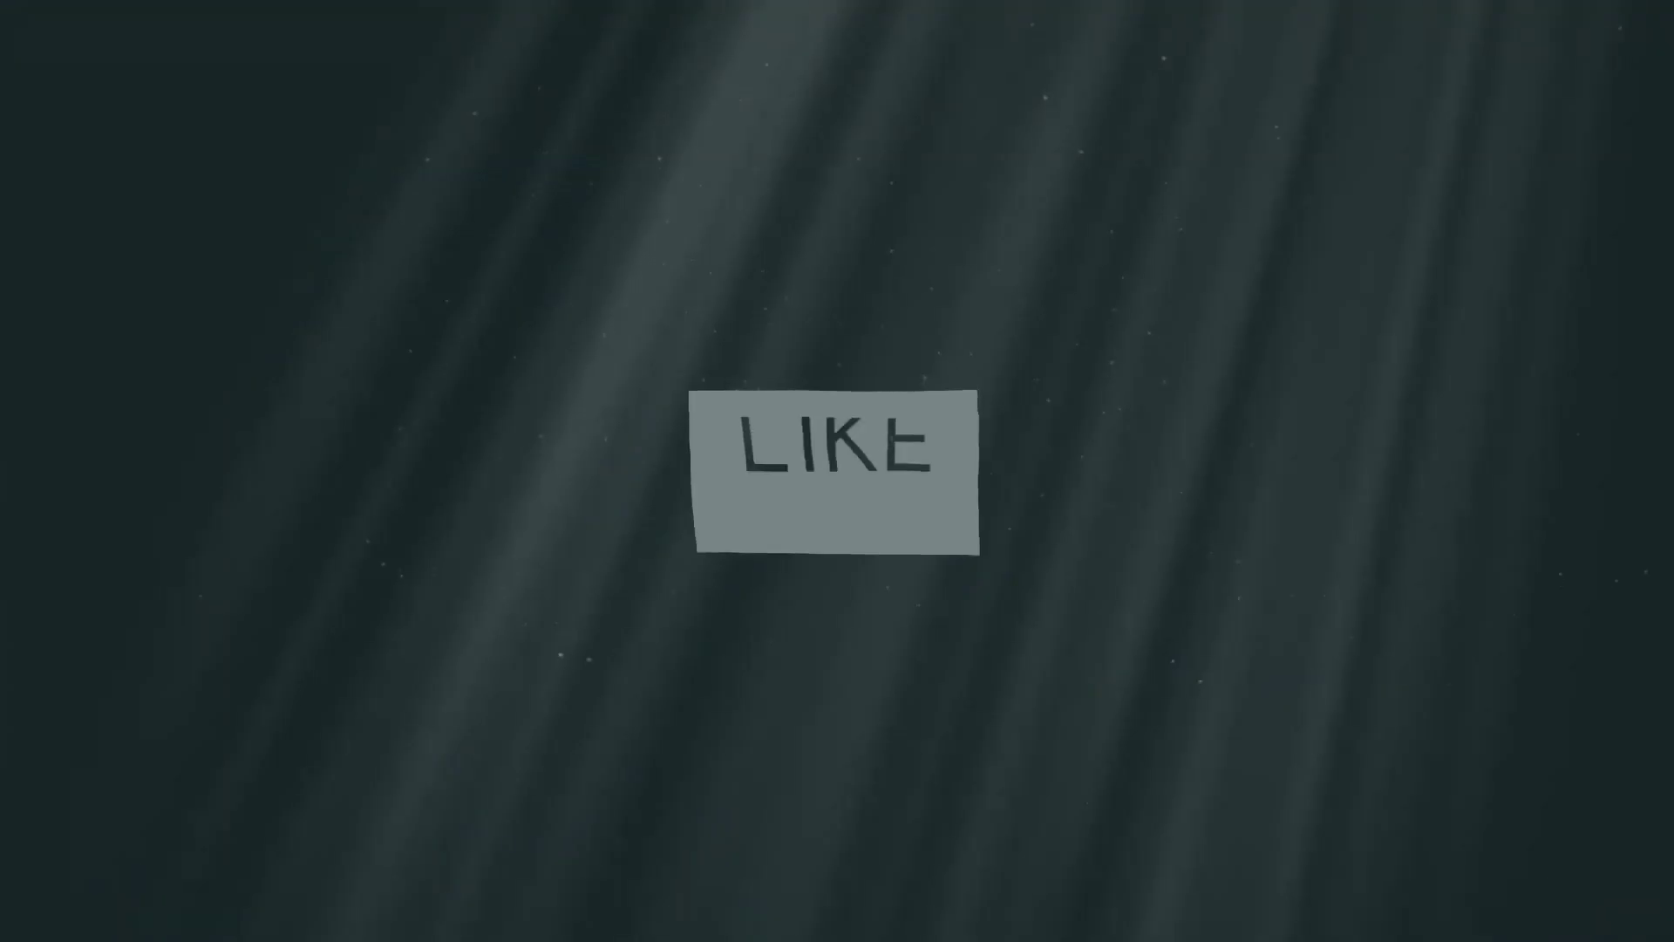